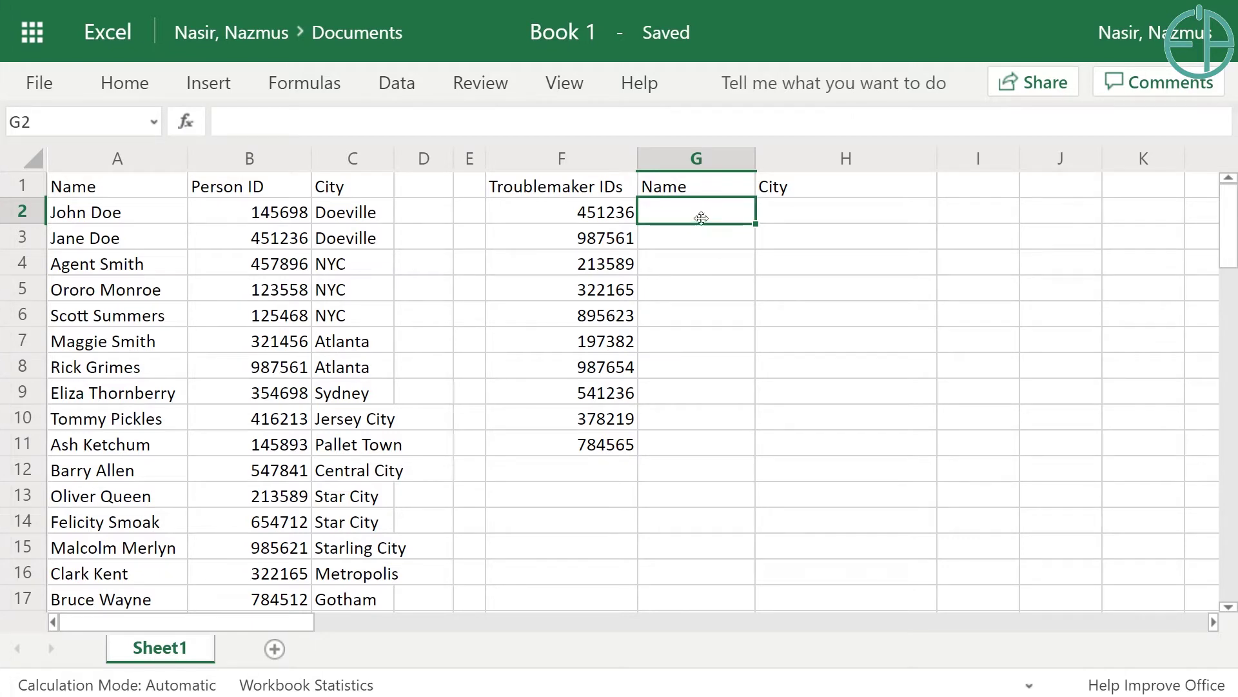
Step: Survey the Name, Person ID and City source columns, then select G2 for the name lookup
{"action": "left_click", "coordinate": [686, 235]}
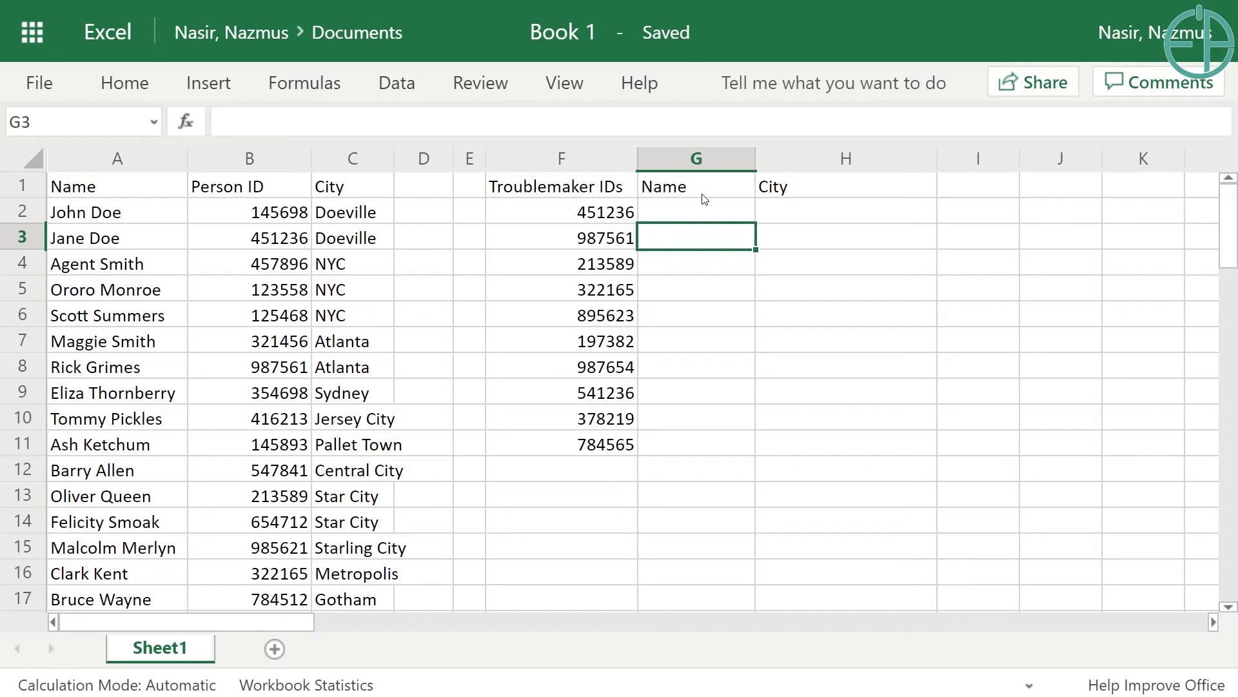
{"action": "left_click", "coordinate": [701, 213]}
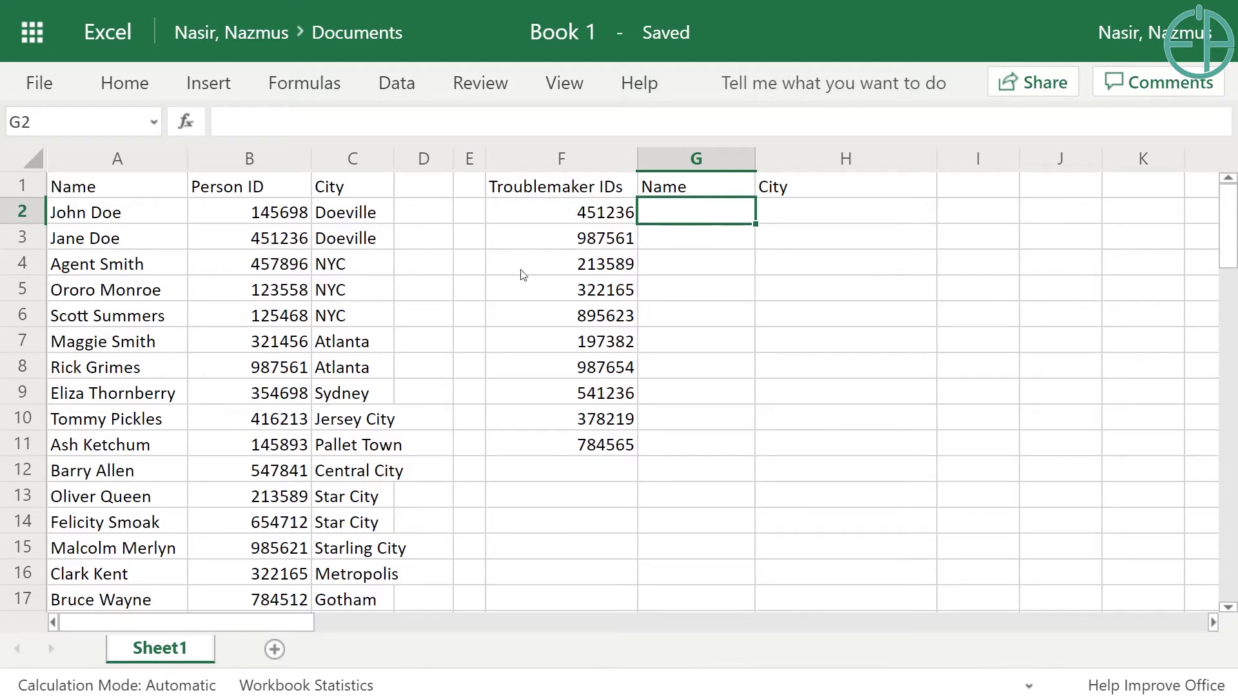
{"action": "left_click_drag", "start_coordinate": [143, 192], "coordinate": [129, 319]}
{"action": "left_click_drag", "start_coordinate": [232, 225], "coordinate": [262, 315]}
{"action": "left_click_drag", "start_coordinate": [353, 188], "coordinate": [362, 427]}
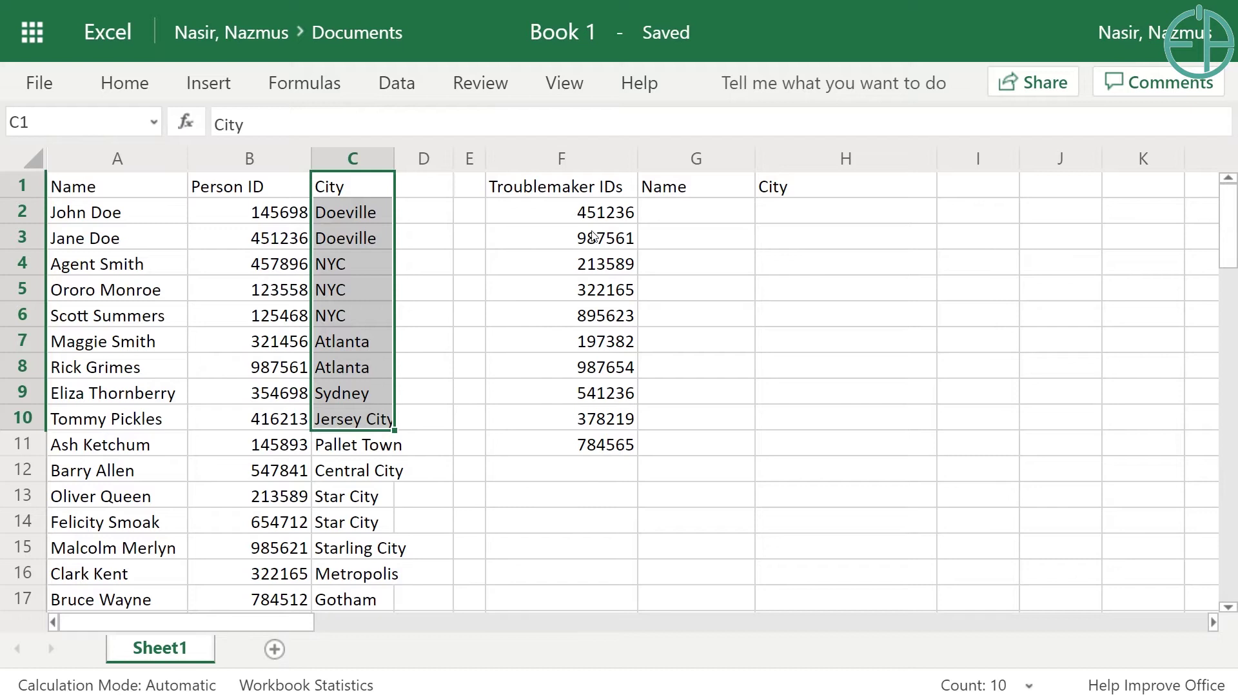
{"action": "left_click", "coordinate": [680, 214]}
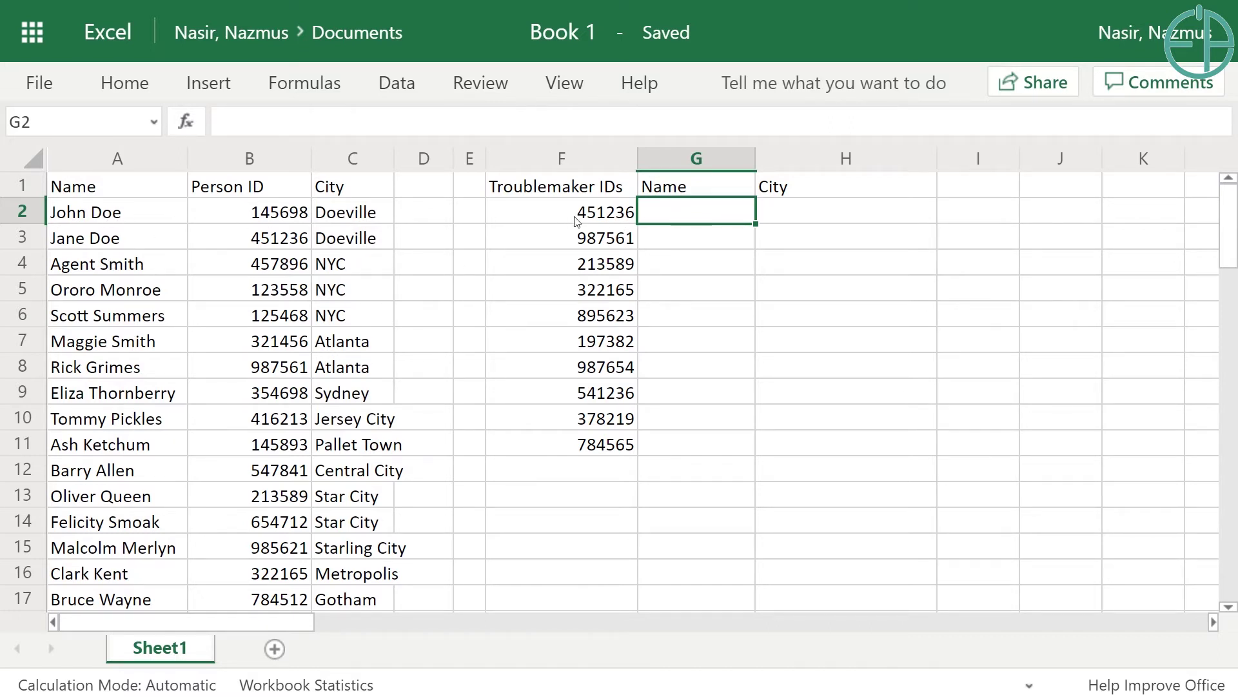
Step: Start =XLOOKUP in G2 with F2 as lookup value and absolute $B$2:$B$20 as lookup range
{"action": "type", "text": "=XLOOKUP("}
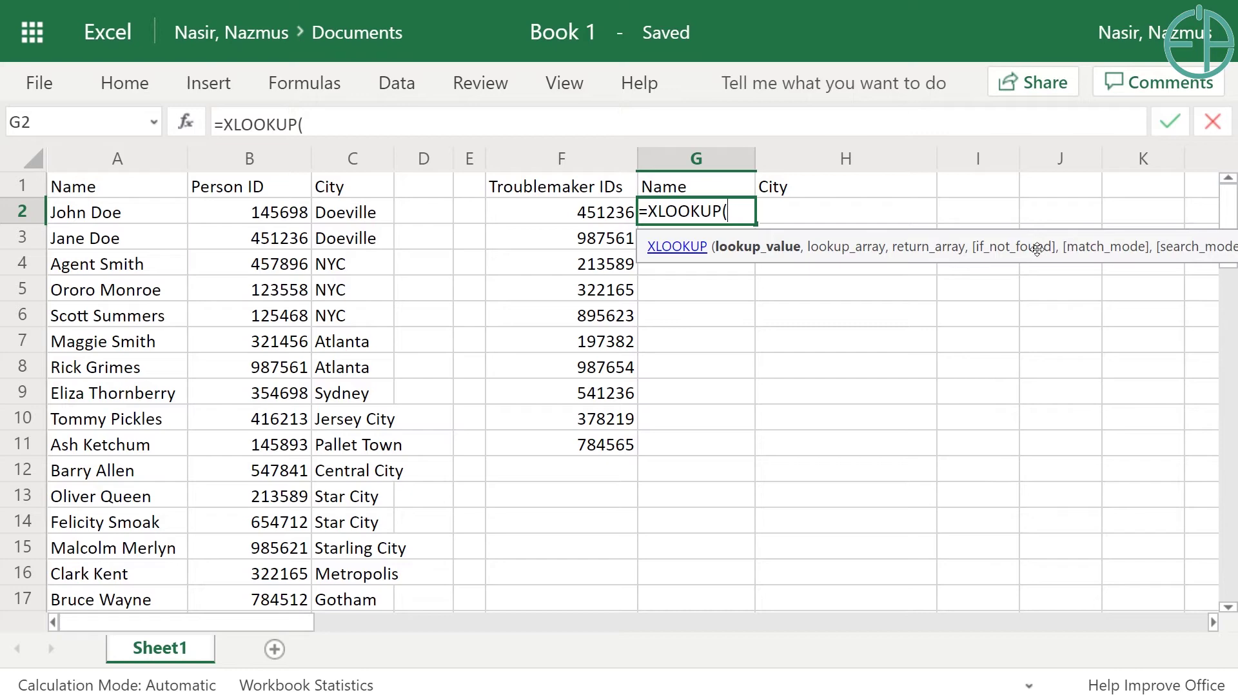
{"action": "left_click", "coordinate": [603, 213]}
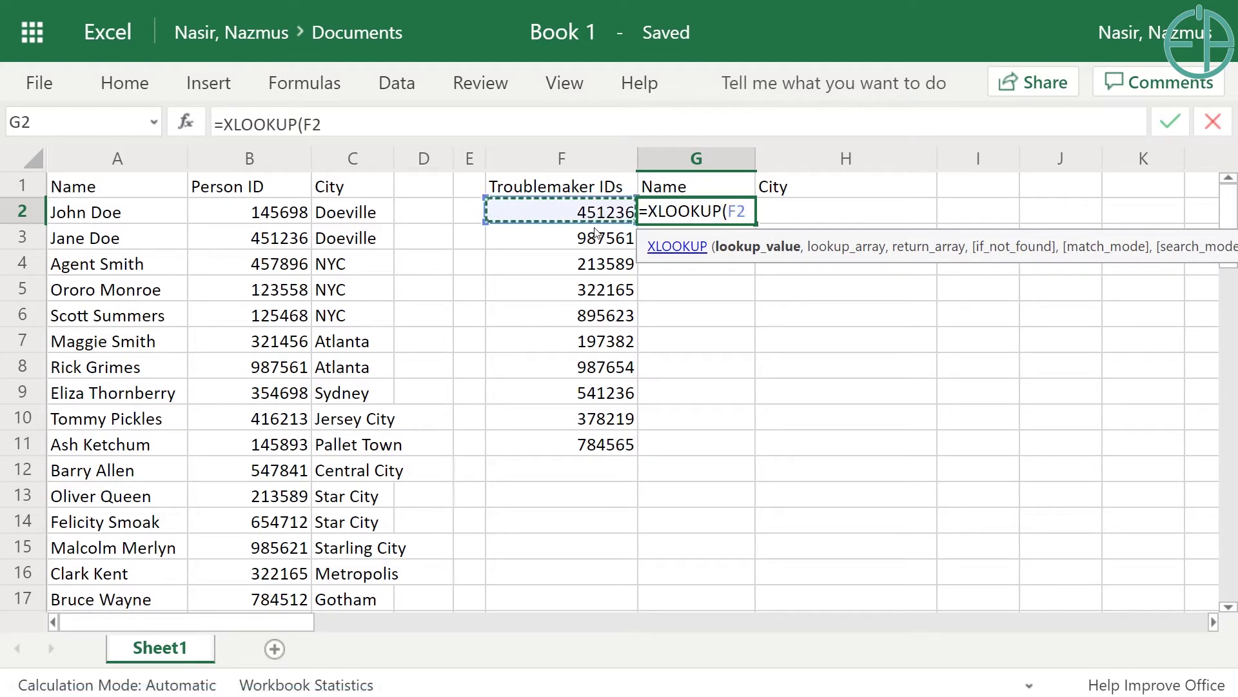
{"action": "type", "text": ","}
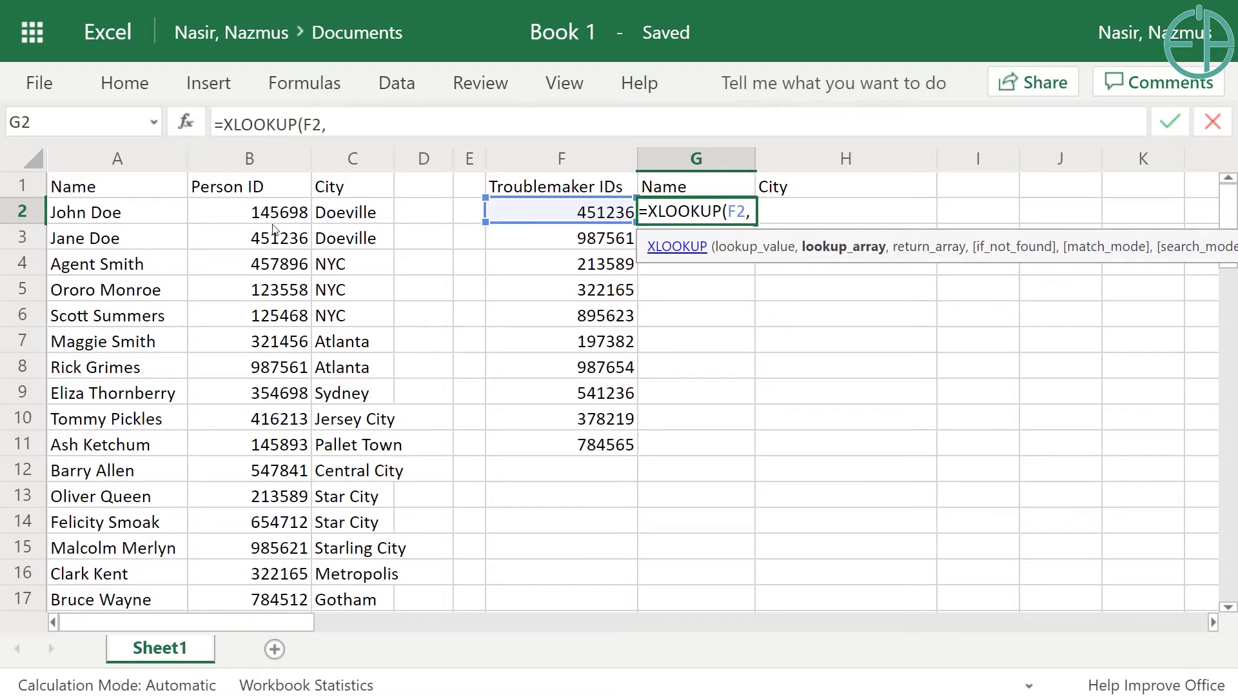
{"action": "left_click_drag", "start_coordinate": [277, 212], "coordinate": [271, 451]}
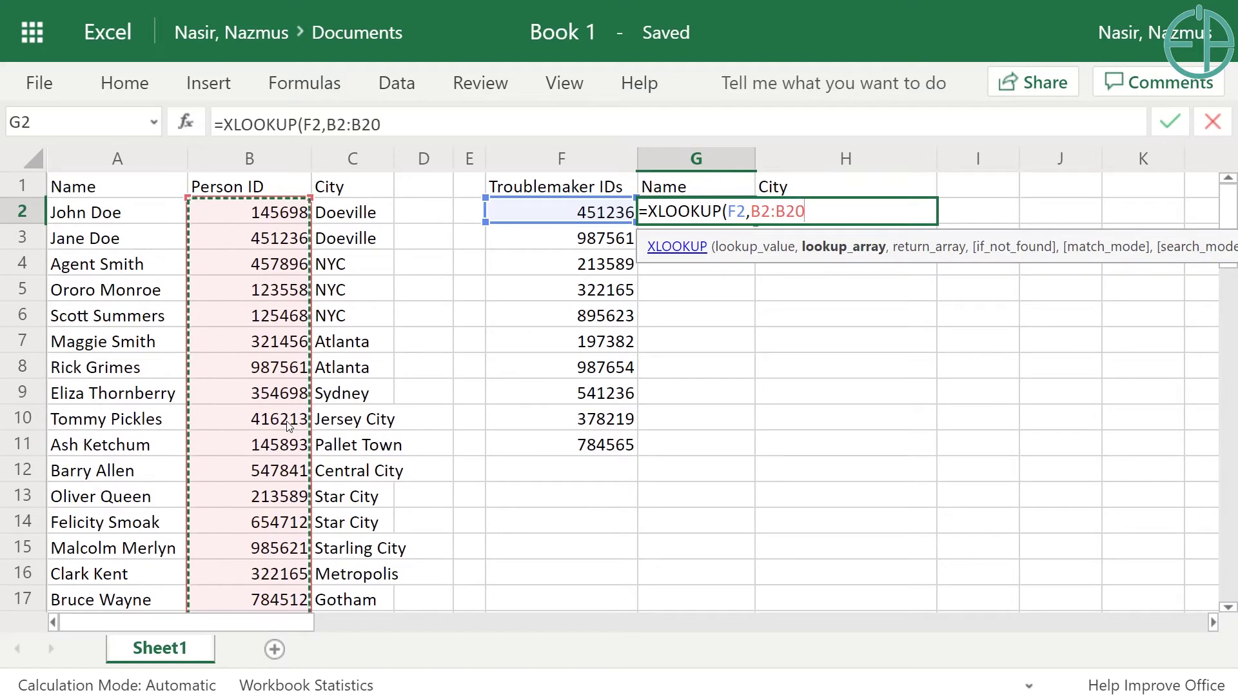
{"action": "key", "text": "F4"}
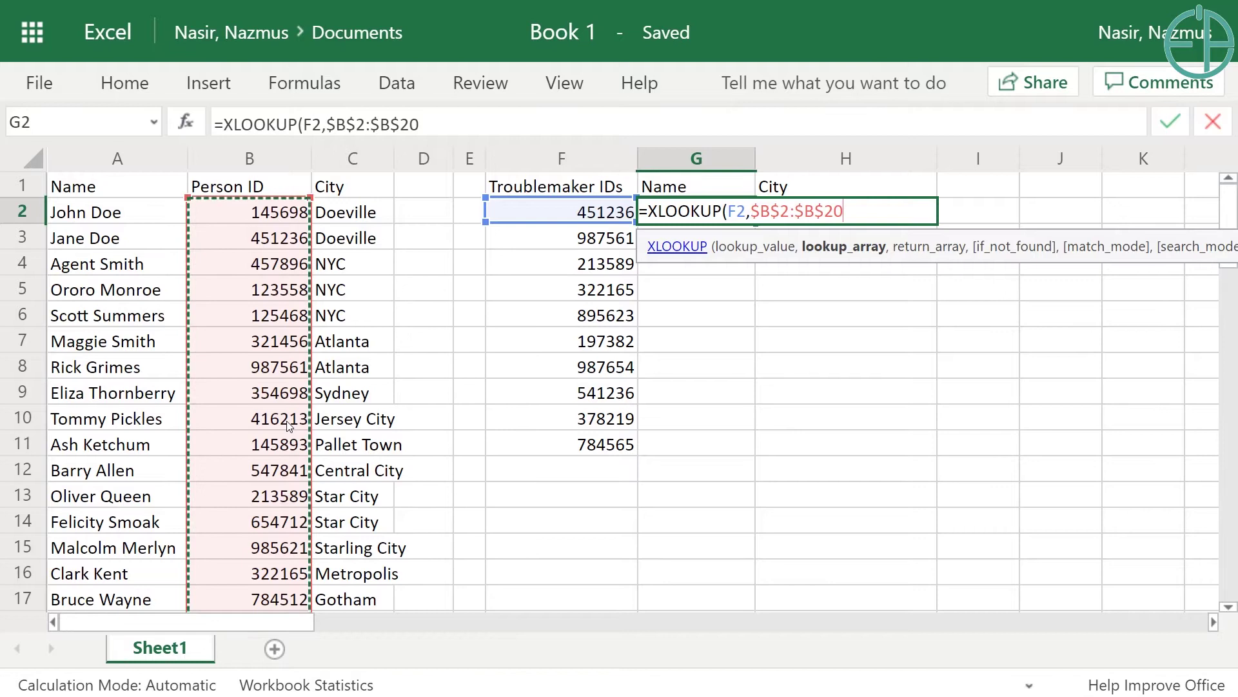
{"action": "type", "text": ","}
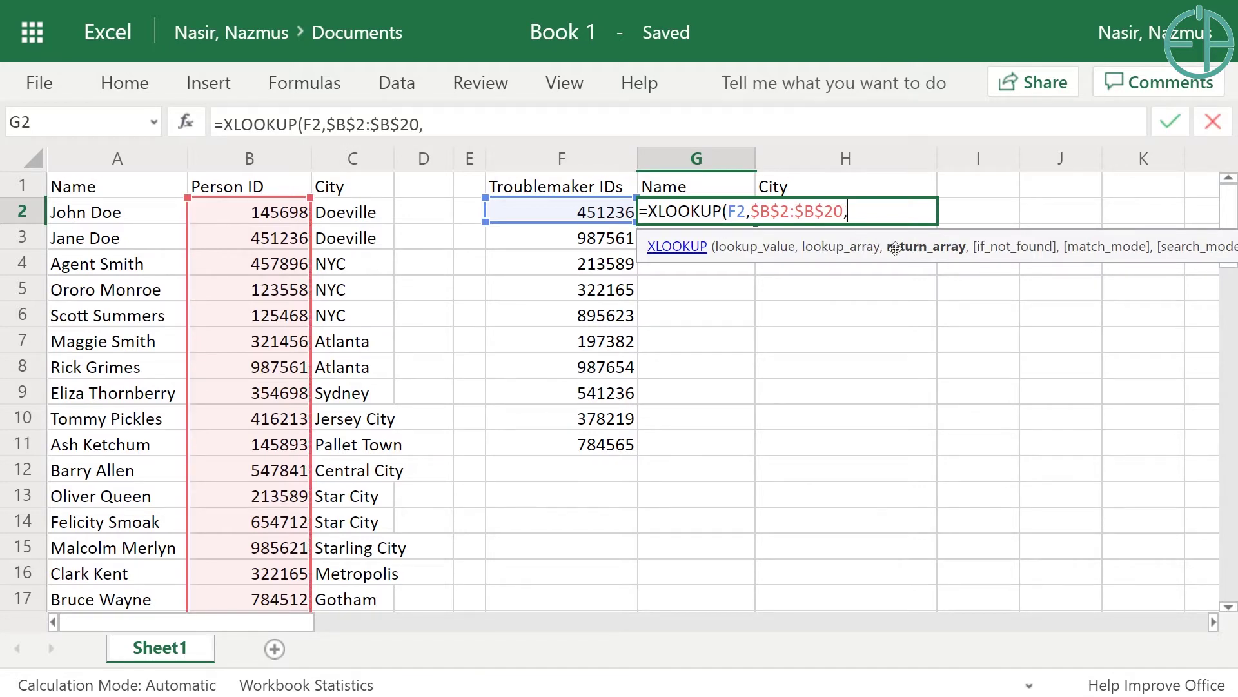
Step: Add the absolute name return range $A$2:$A$20 and close the formula
{"action": "left_click_drag", "start_coordinate": [133, 219], "coordinate": [142, 394]}
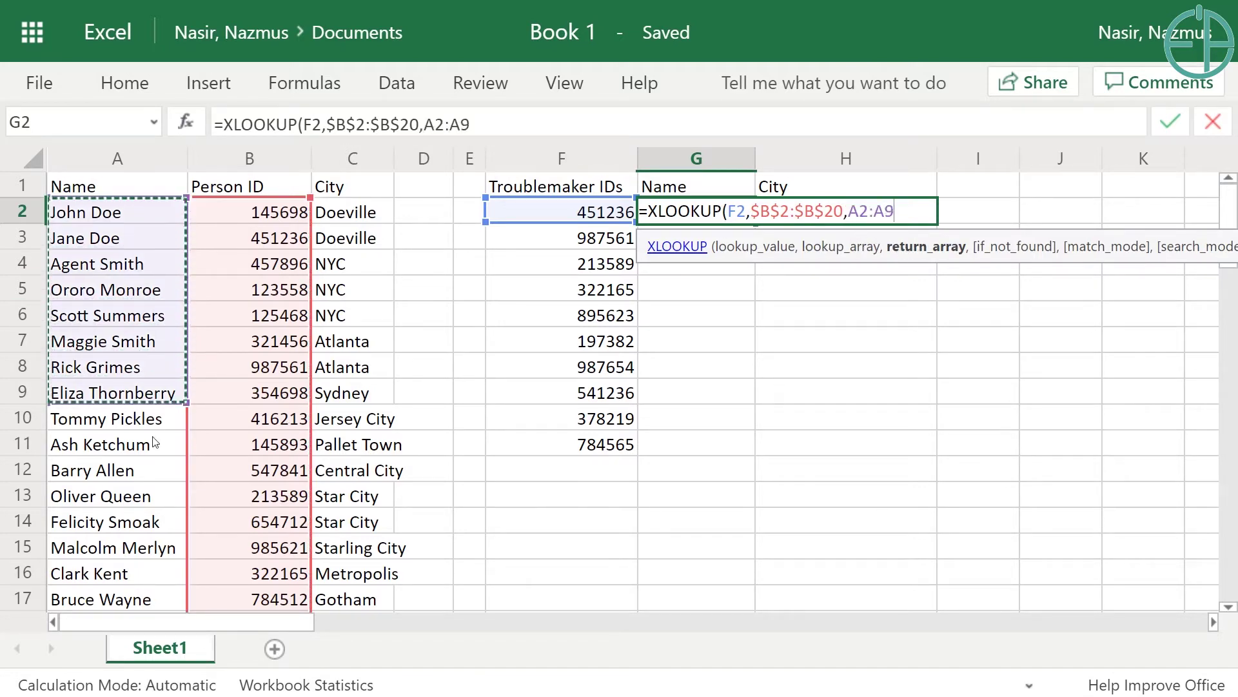
{"action": "left_click_drag", "start_coordinate": [155, 442], "coordinate": [116, 546]}
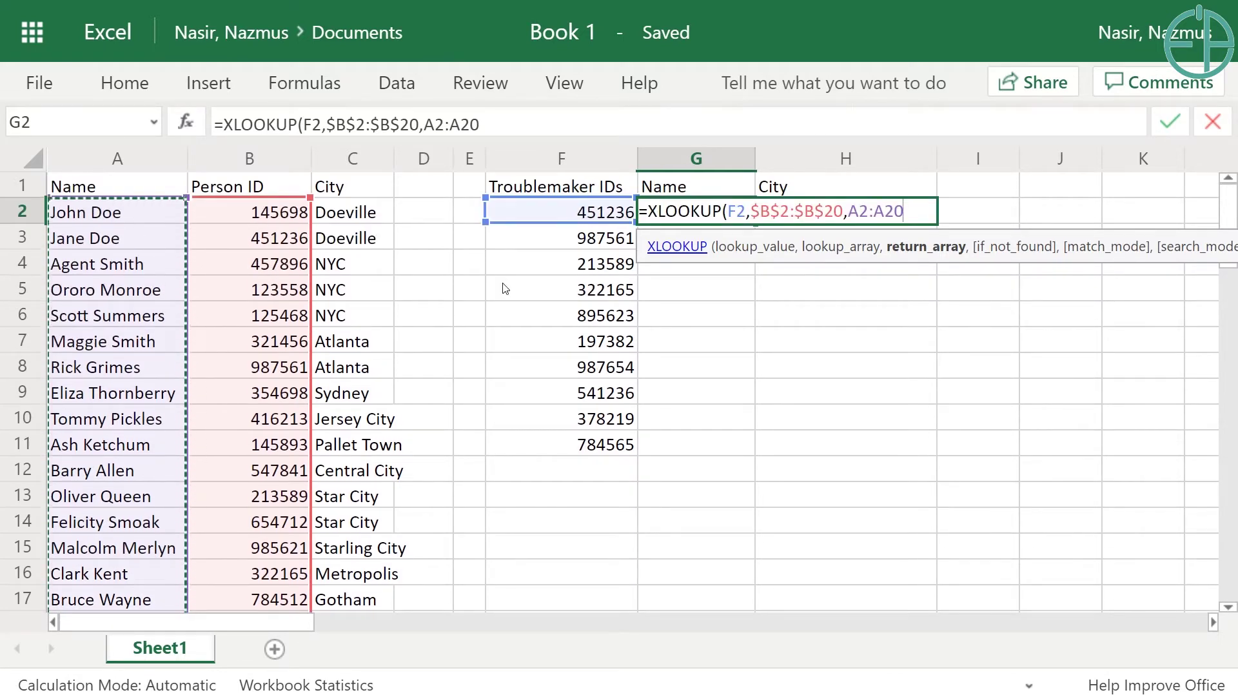
{"action": "key", "text": "F4"}
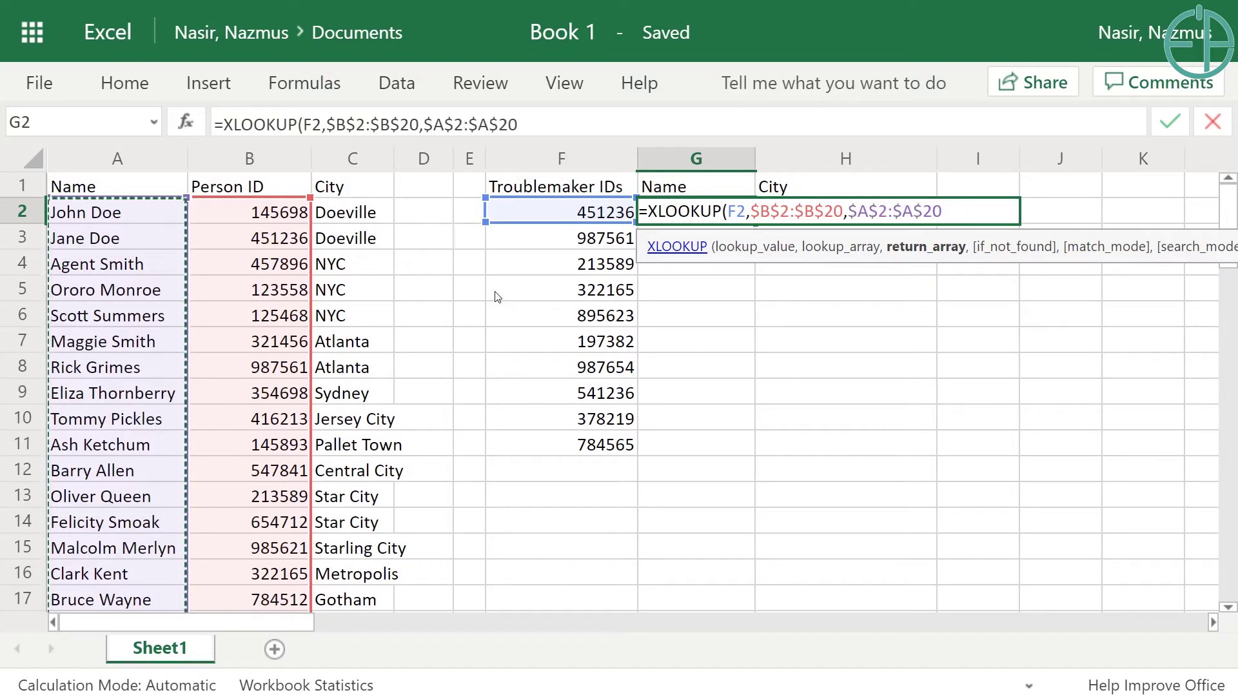
{"action": "type", "text": ","}
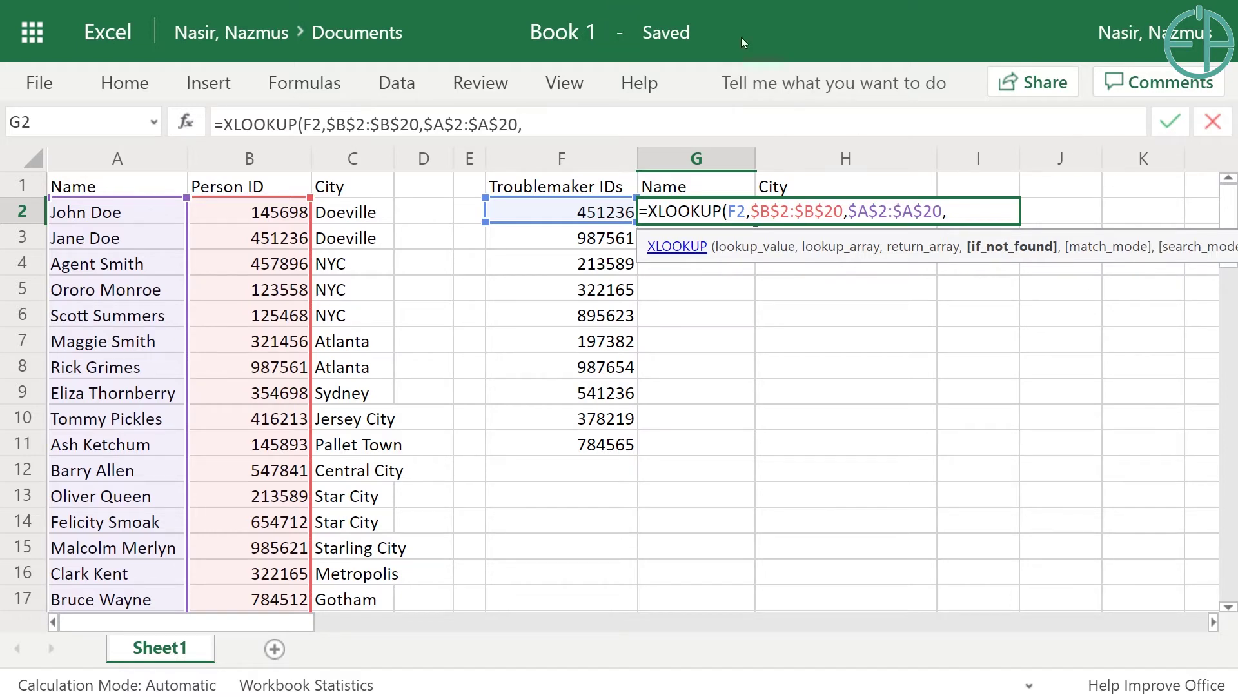
{"action": "left_click", "coordinate": [646, 121]}
{"action": "key", "text": "BackSpace"}
{"action": "type", "text": ")"}
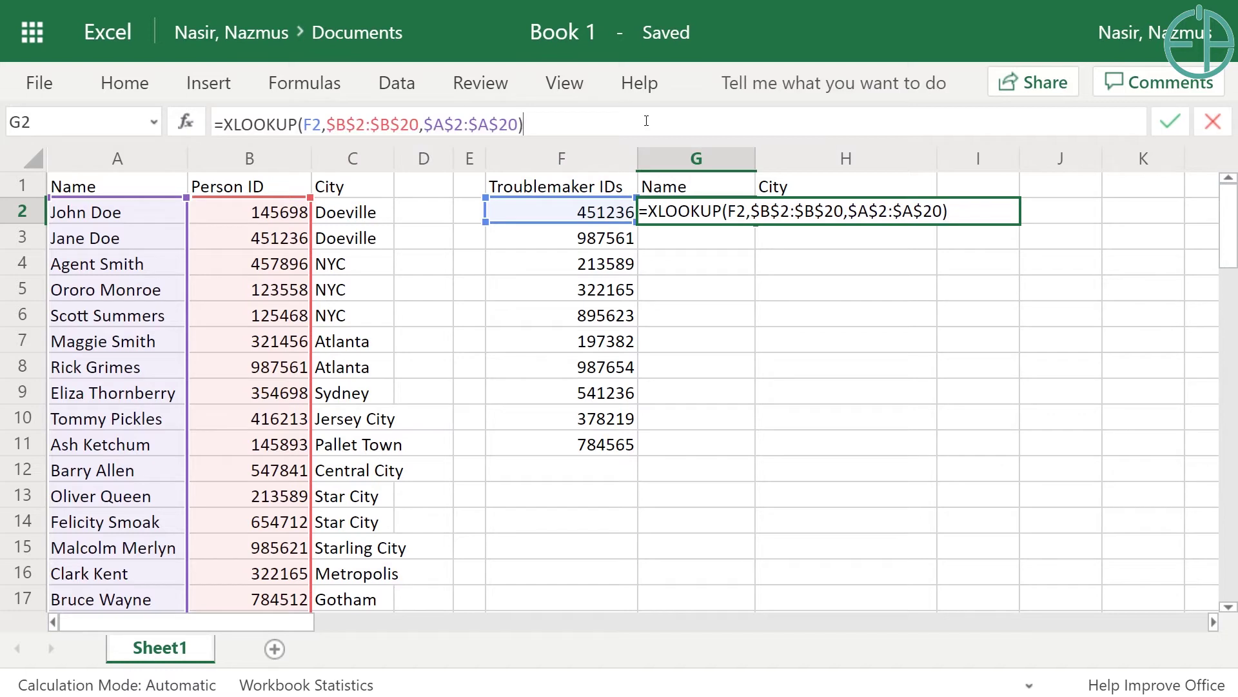
Step: Enter the G2 name lookup, verify it matches Jane Doe's ID, and fill it down to G11
{"action": "key", "text": "Return"}
{"action": "left_click", "coordinate": [592, 213]}
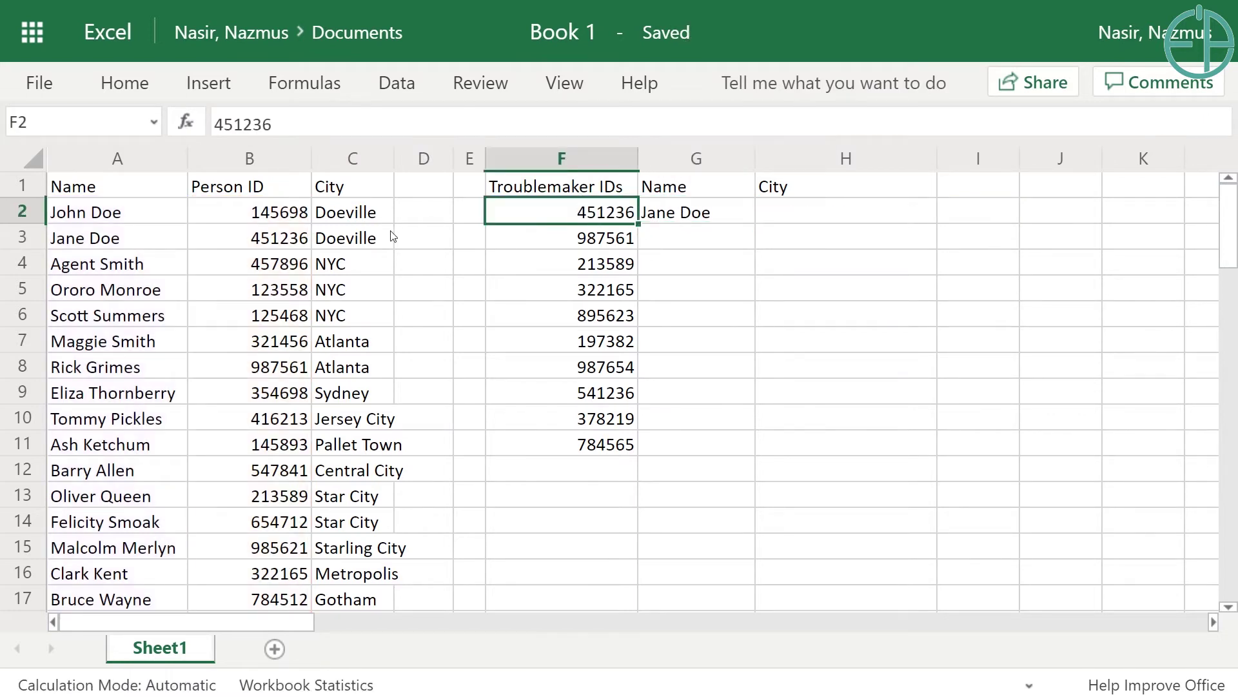
{"action": "left_click", "coordinate": [296, 242]}
{"action": "left_click", "coordinate": [660, 216]}
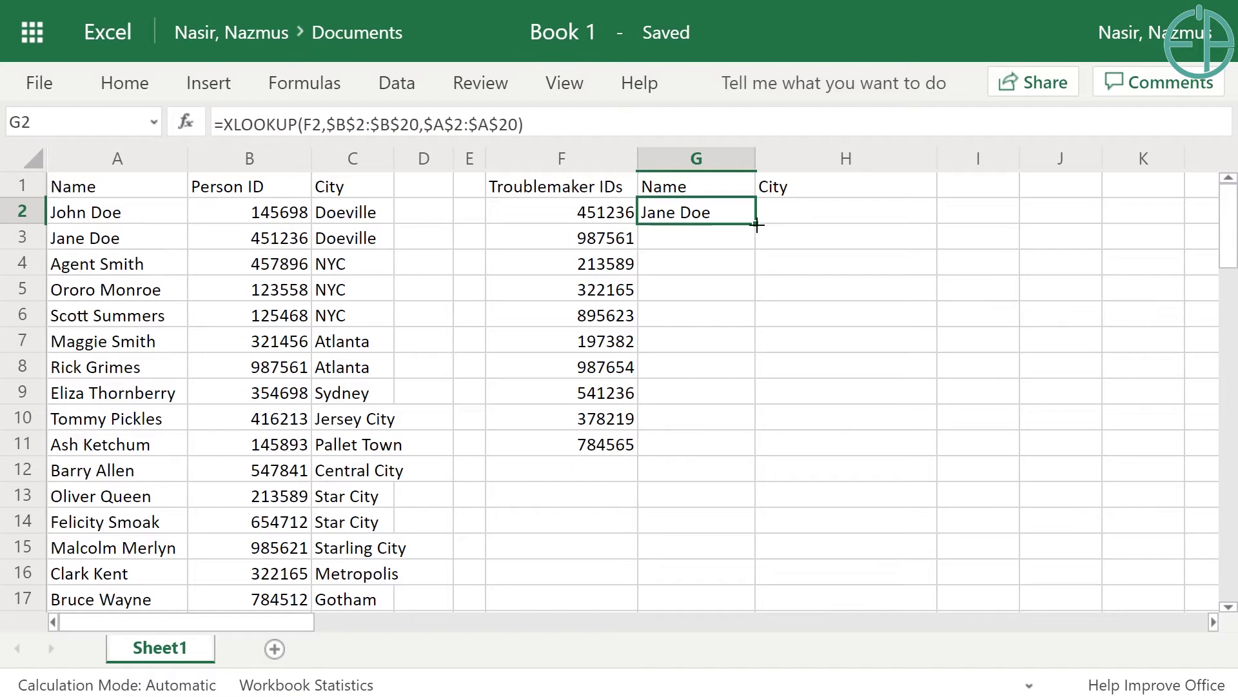
{"action": "double_click", "coordinate": [755, 224]}
Step: Inspect the #N/A results in G7:G10 and their error explanation
{"action": "left_click_drag", "start_coordinate": [685, 342], "coordinate": [684, 411]}
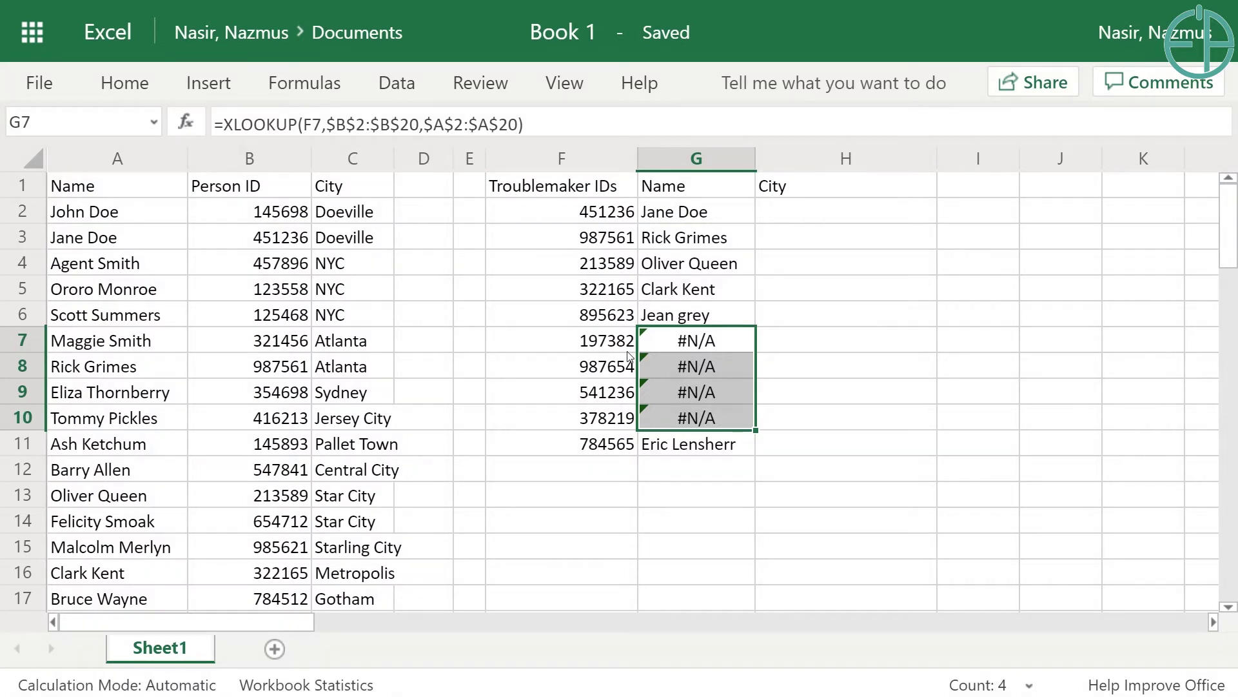
{"action": "left_click", "coordinate": [606, 340]}
{"action": "left_click", "coordinate": [651, 340]}
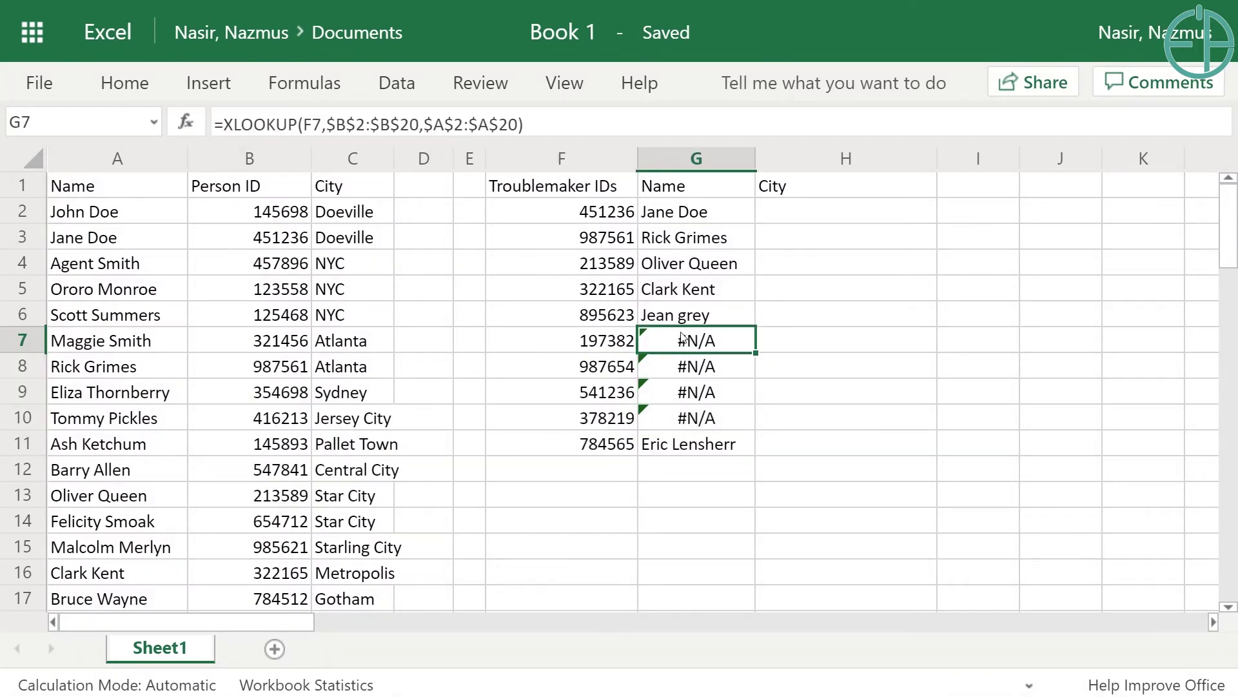
{"action": "left_click", "coordinate": [689, 205]}
Step: Add "" as G2's if_not_found argument and refill the formula down to G11
{"action": "key", "text": "F2"}
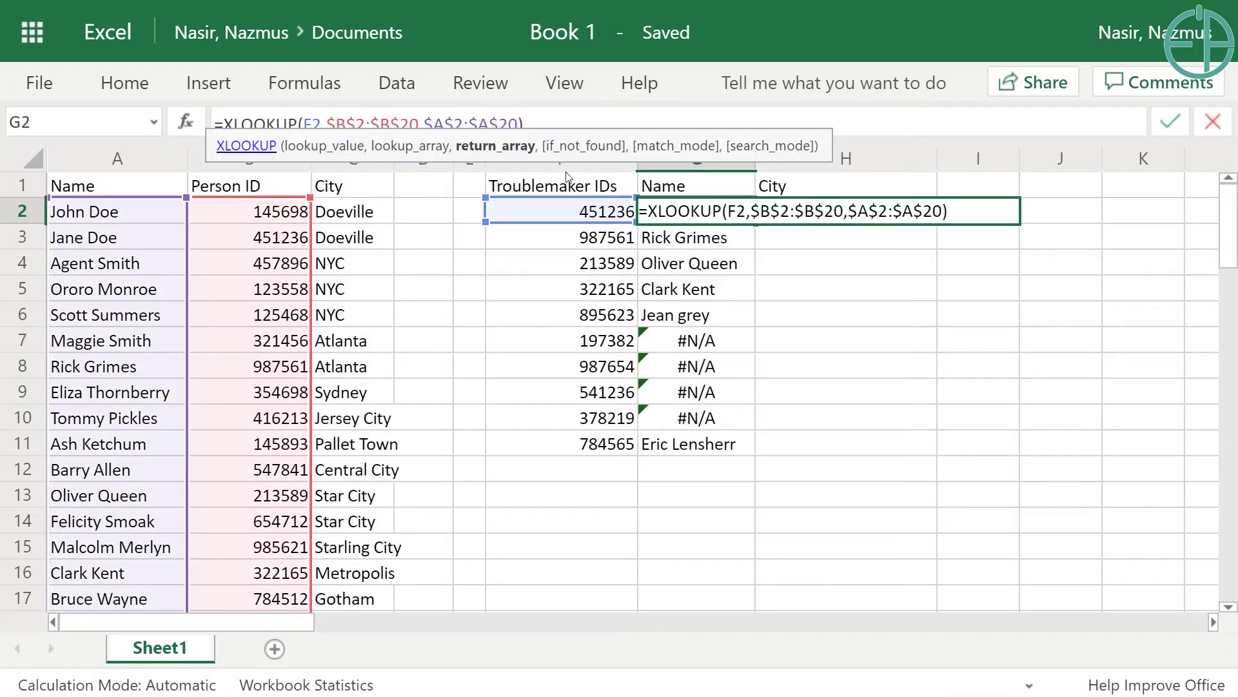
{"action": "type", "text": ","}
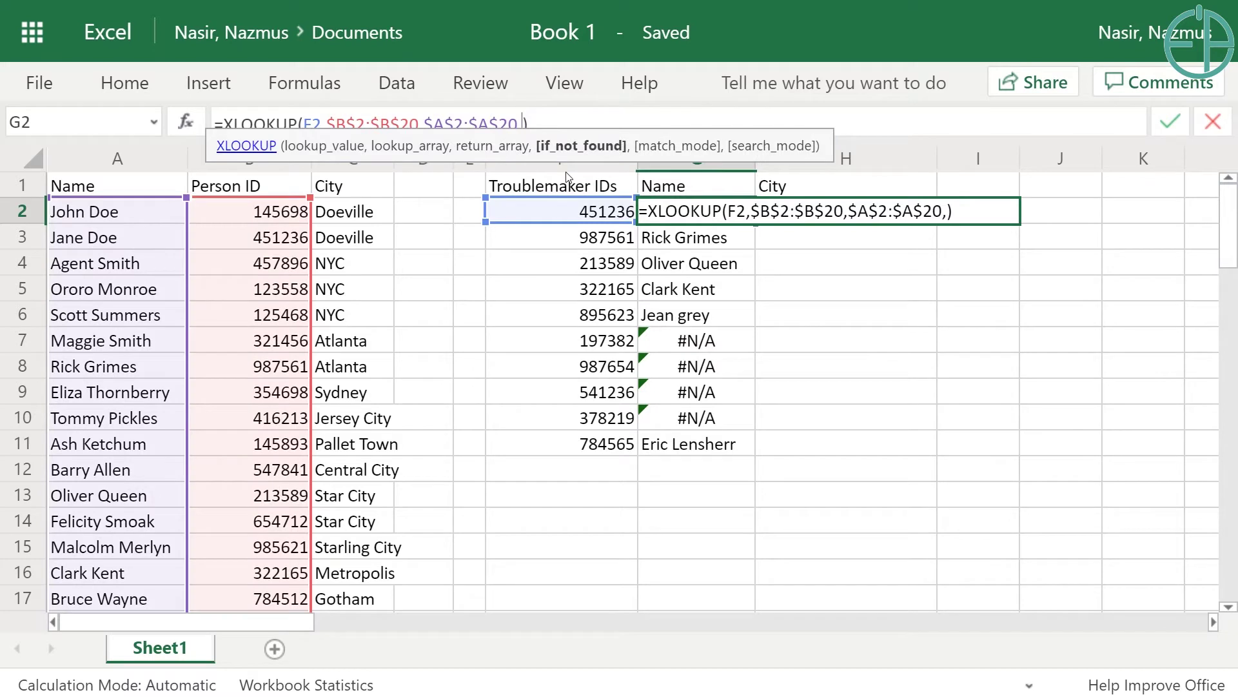
{"action": "type", "text": "'"}
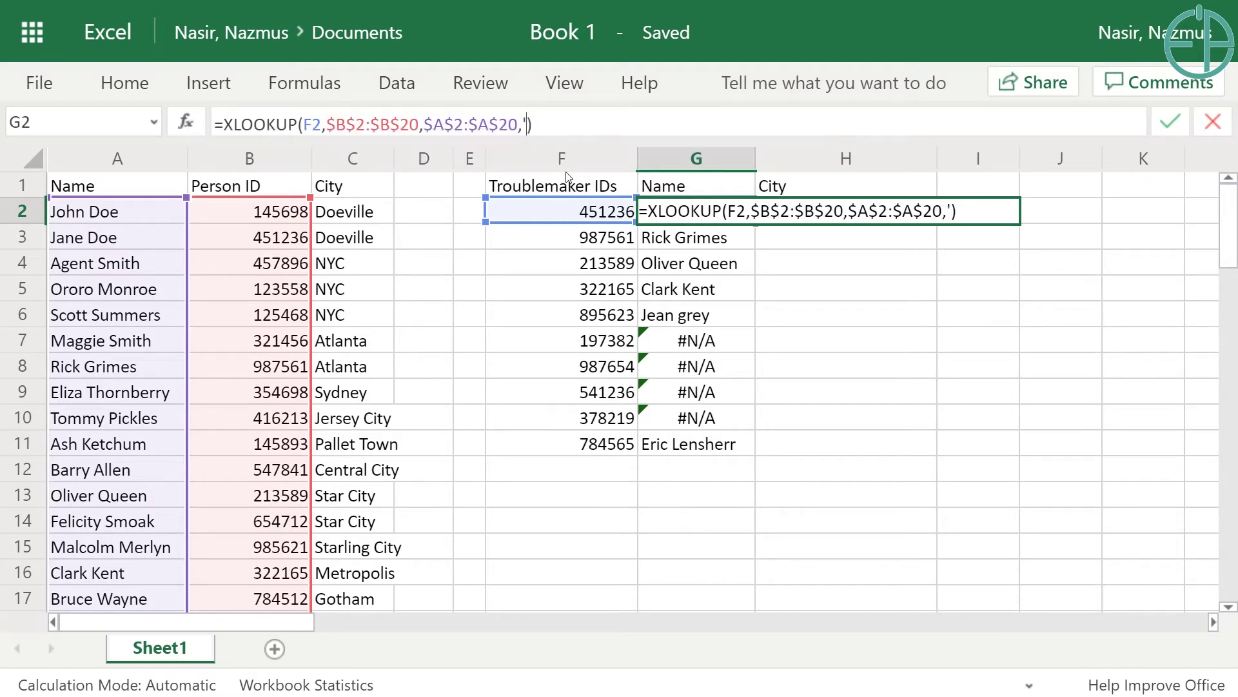
{"action": "type", "text": "\"\""}
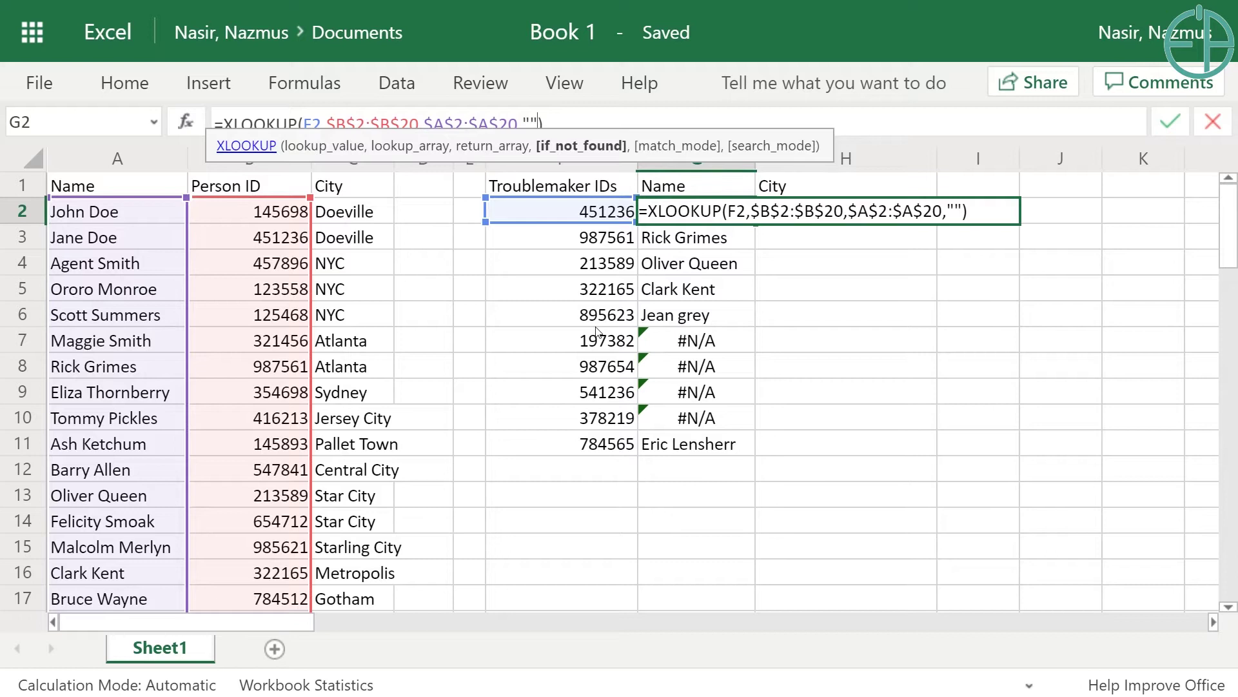
{"action": "key", "text": "Return"}
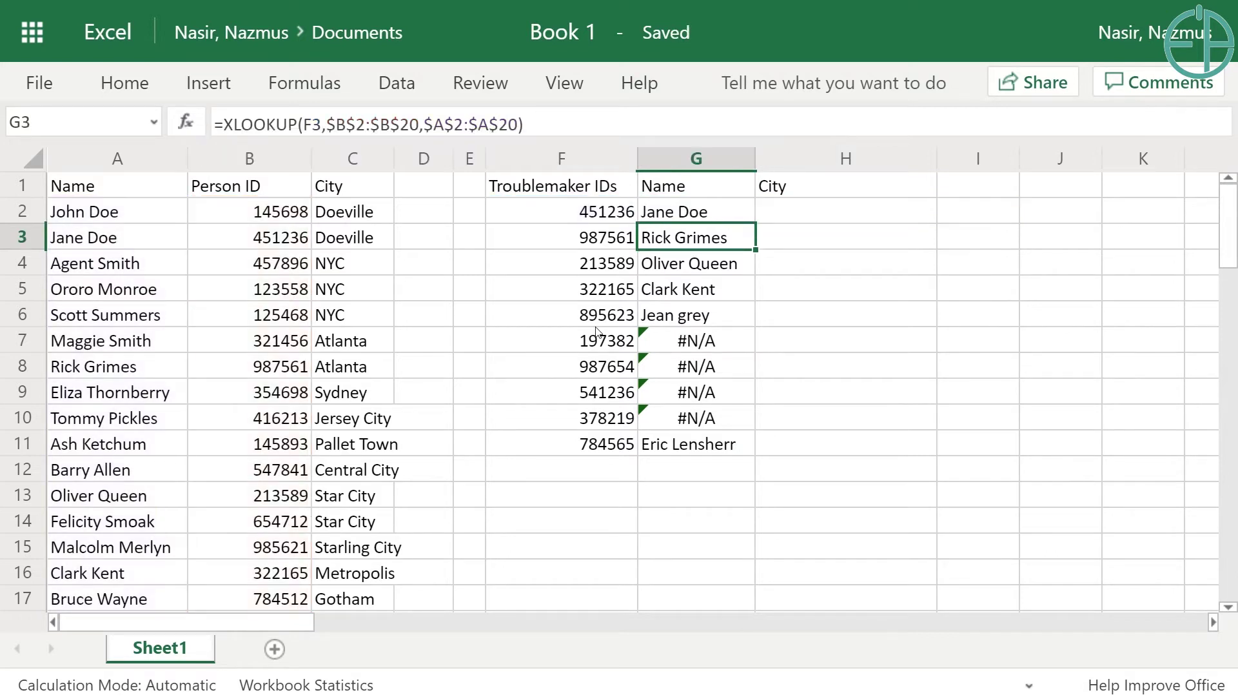
{"action": "left_click", "coordinate": [722, 223]}
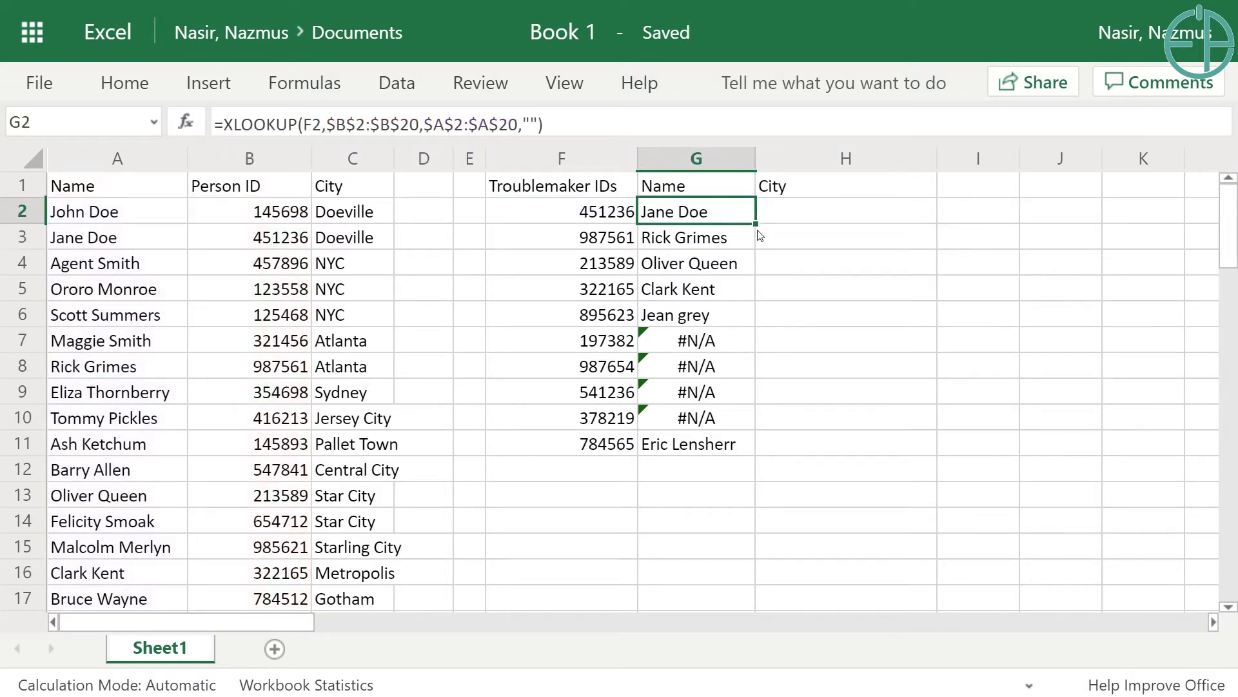
{"action": "left_click_drag", "start_coordinate": [754, 224], "coordinate": [751, 442]}
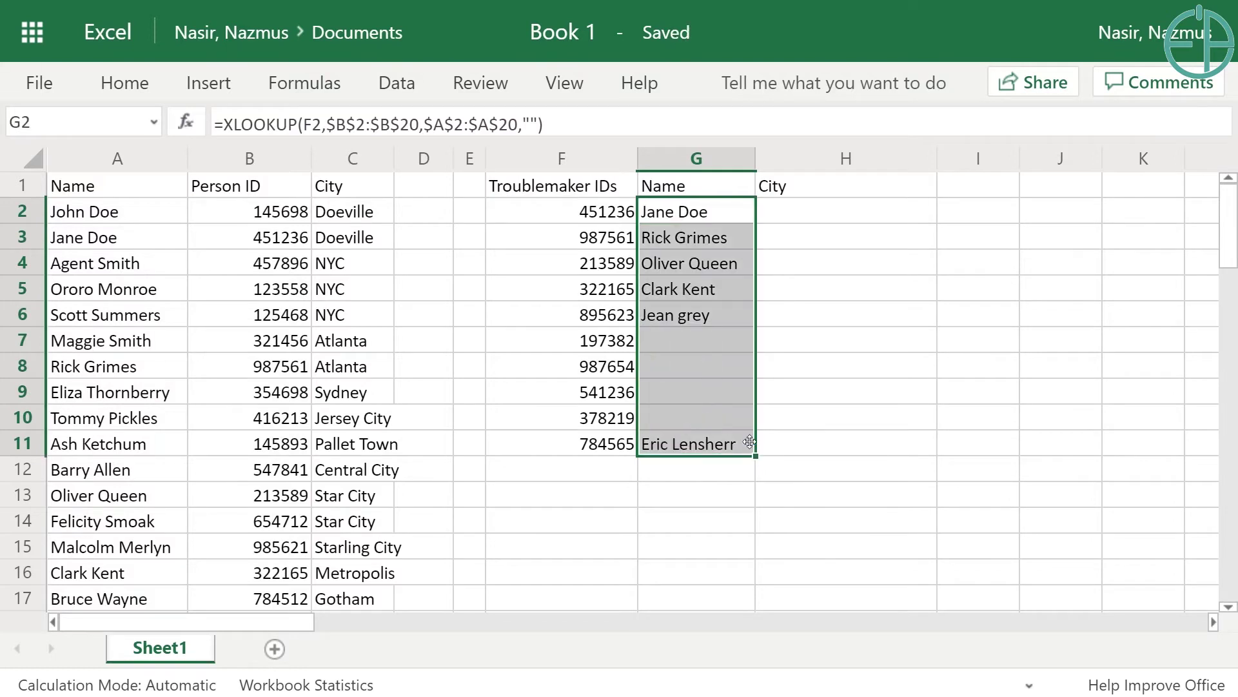
Step: Confirm G7 and G8 now show blank instead of #N/A
{"action": "left_click", "coordinate": [677, 337]}
{"action": "left_click", "coordinate": [690, 363]}
{"action": "left_click", "coordinate": [699, 344]}
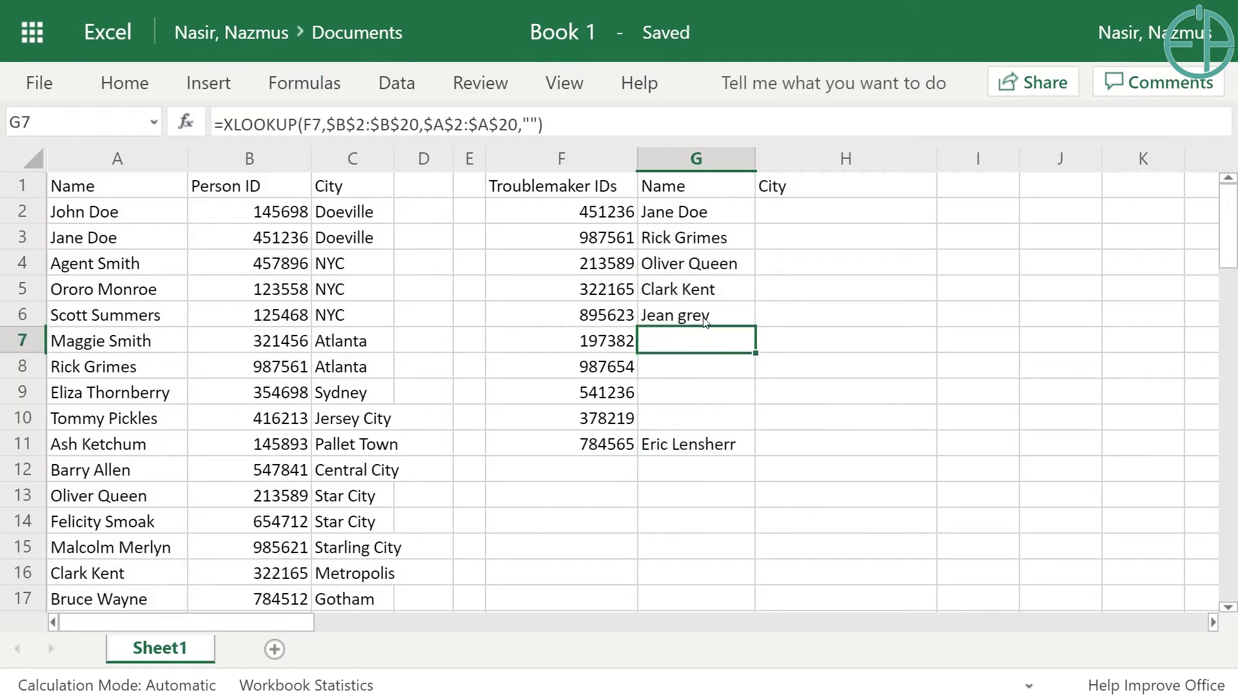
{"action": "left_click", "coordinate": [792, 215]}
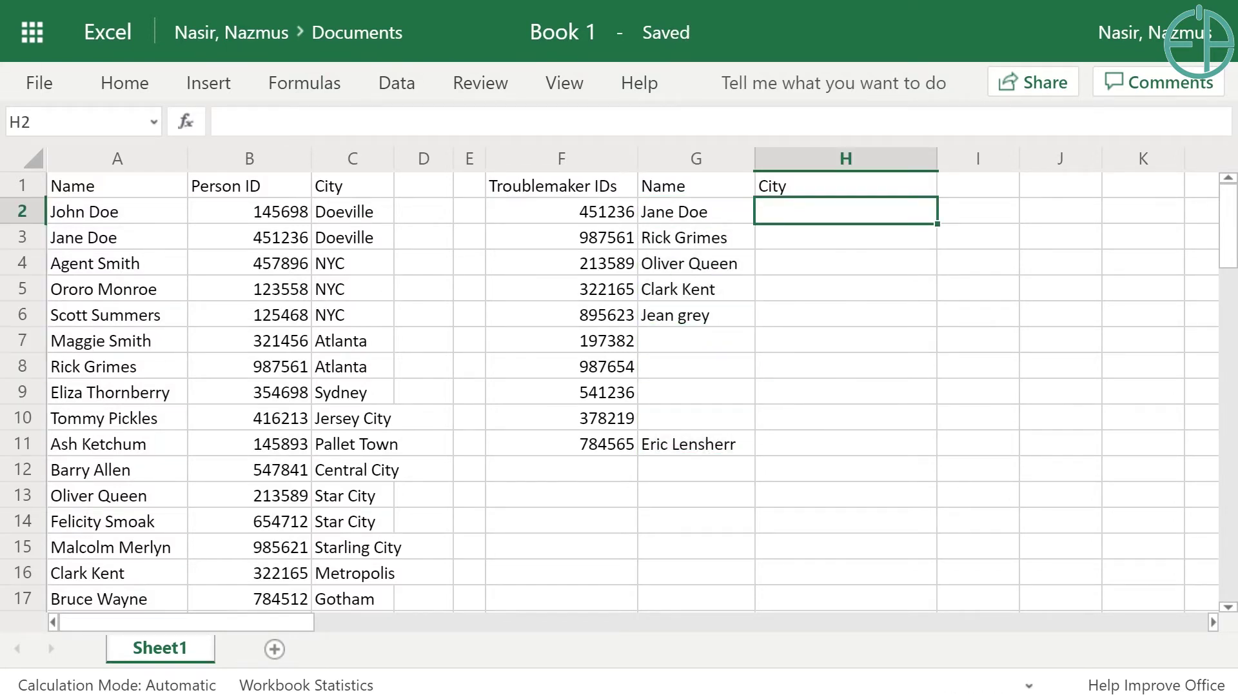
Step: Start =XLOOKUP in H2 with F2 and the absolute Person ID range $B$2:$B$20
{"action": "type", "text": "=XLOOKUP("}
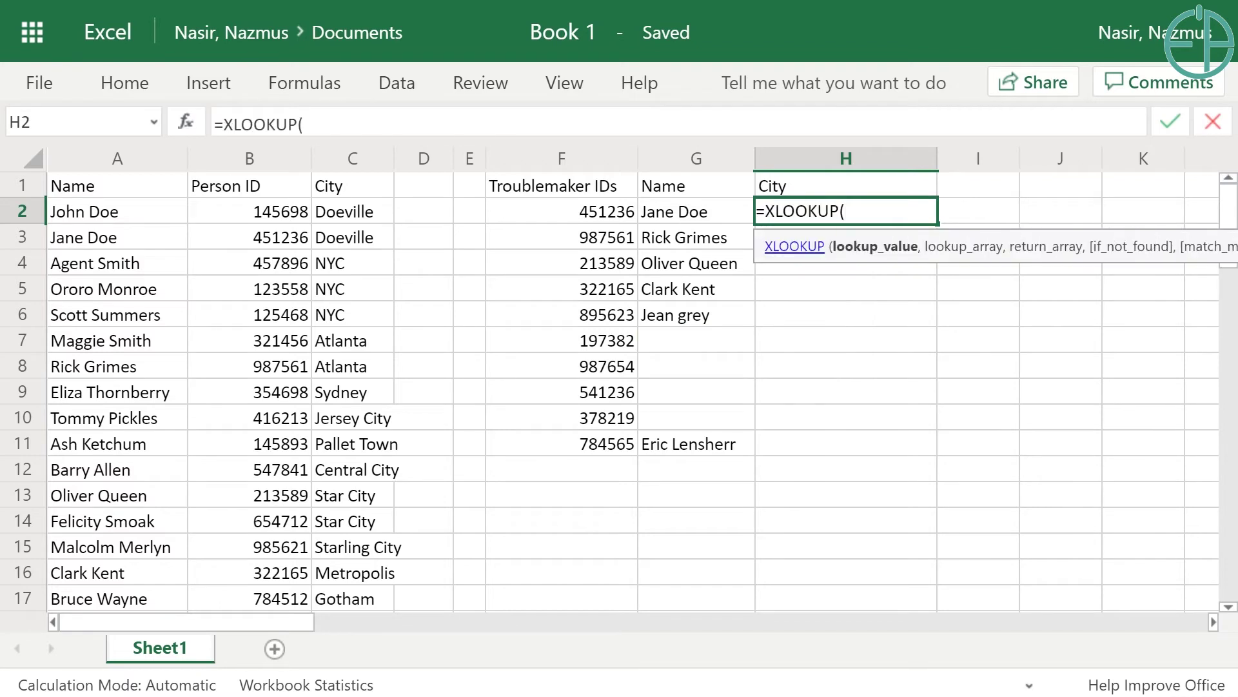
{"action": "left_click", "coordinate": [547, 218]}
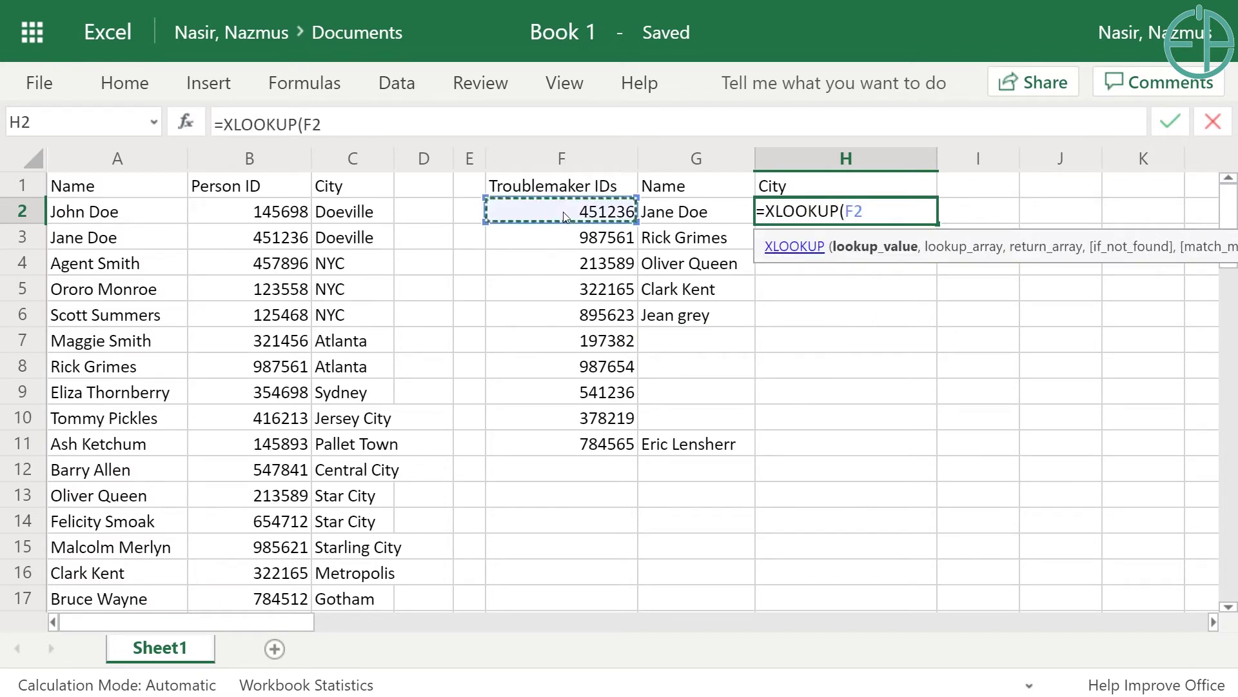
{"action": "type", "text": ","}
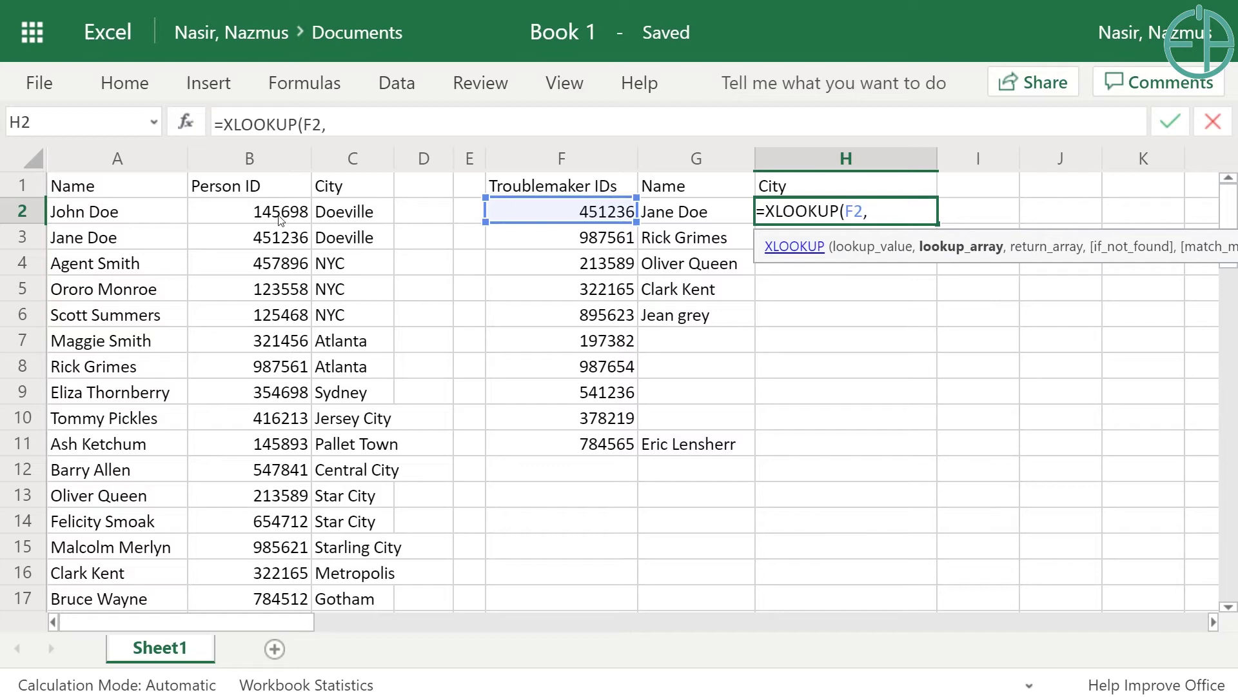
{"action": "left_click_drag", "start_coordinate": [281, 217], "coordinate": [271, 502]}
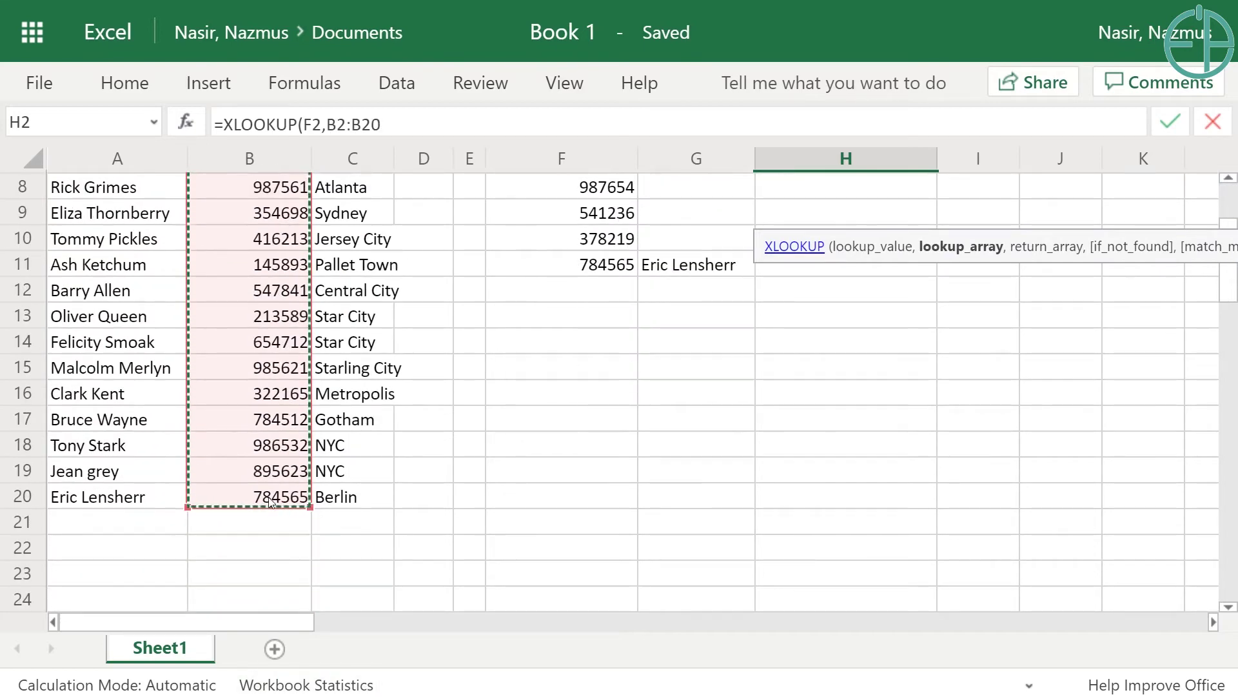
{"action": "key", "text": "F4"}
{"action": "type", "text": ","}
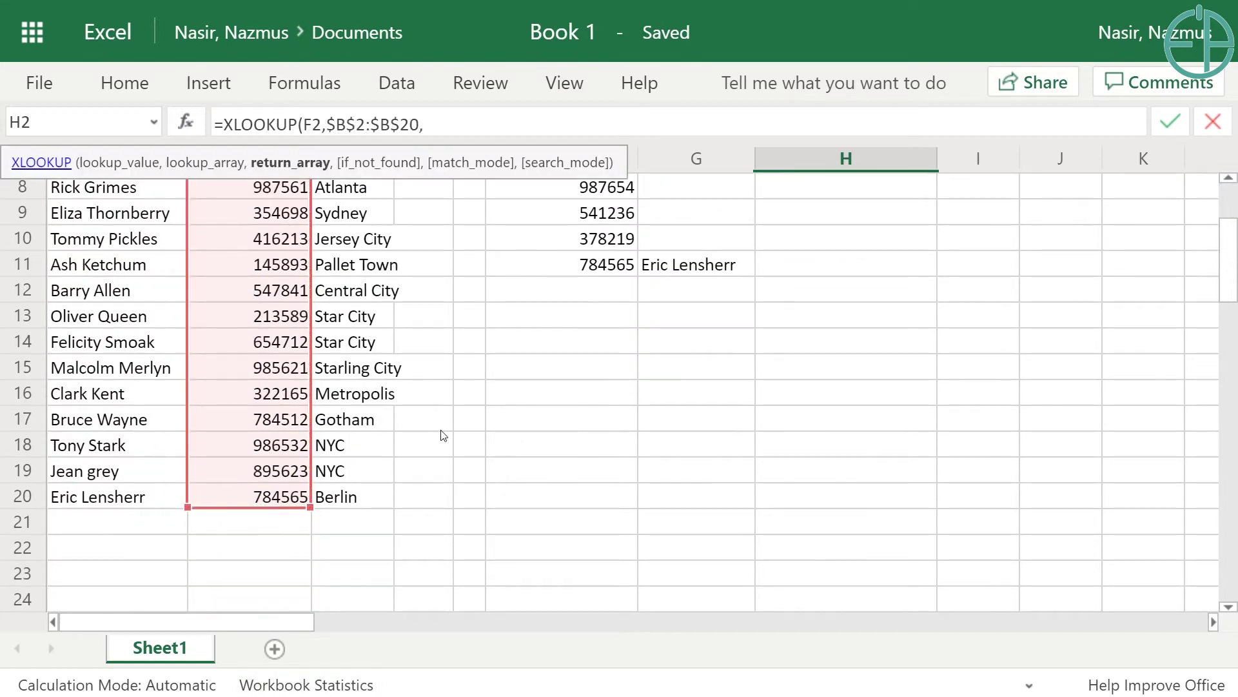
Step: Add the absolute City return range $C$2:$C$20 and "NOT FOUND" as the not-found text
{"action": "scroll", "coordinate": [442, 434], "scroll_direction": "up", "scroll_amount": 3}
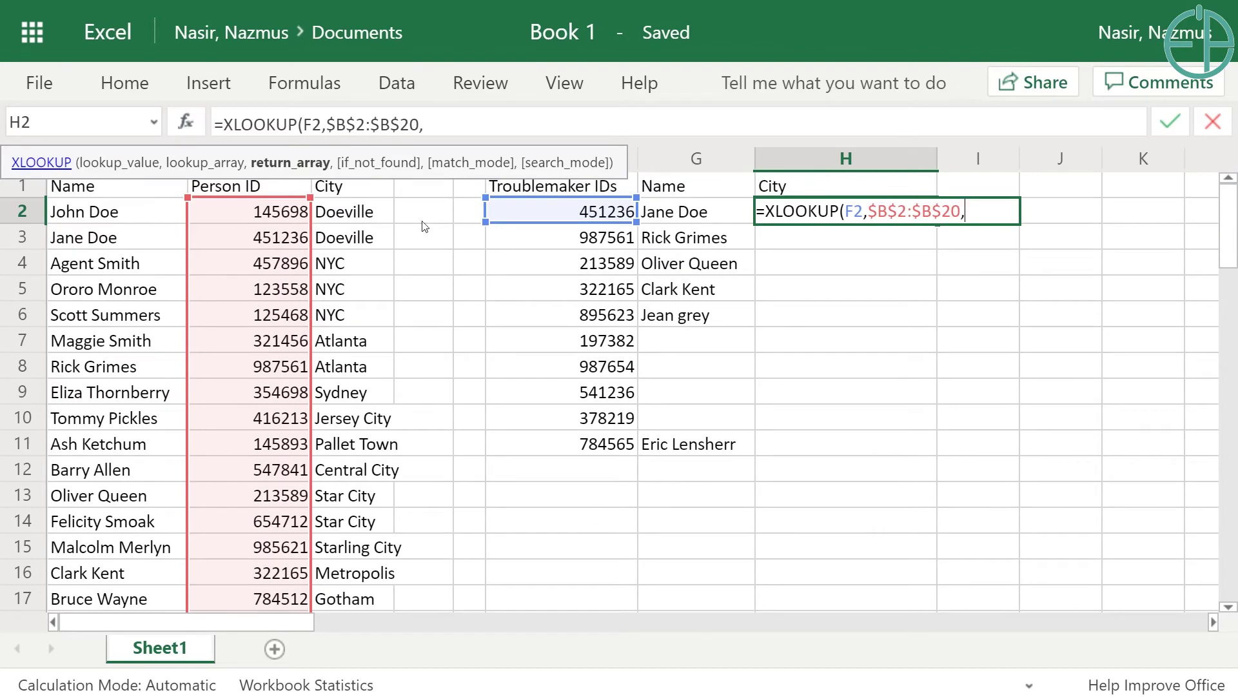
{"action": "left_click_drag", "start_coordinate": [373, 223], "coordinate": [387, 522]}
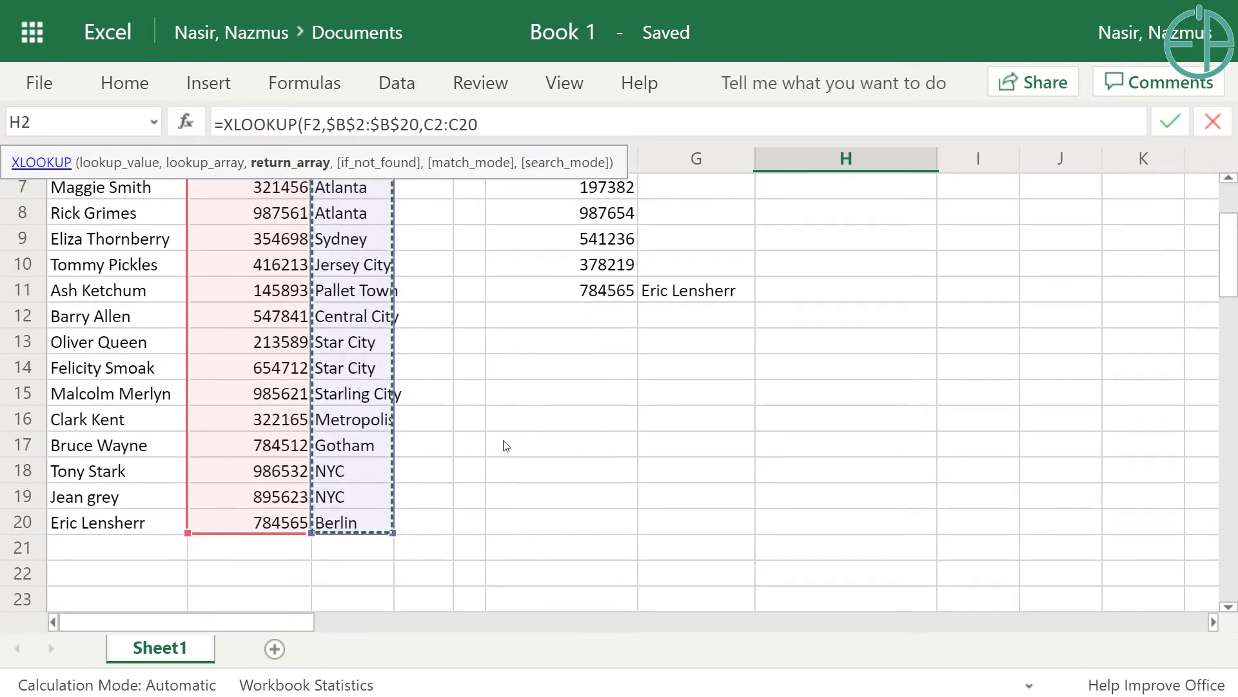
{"action": "key", "text": "F4"}
{"action": "type", "text": ","}
{"action": "scroll", "coordinate": [643, 352], "scroll_direction": "up", "scroll_amount": 2}
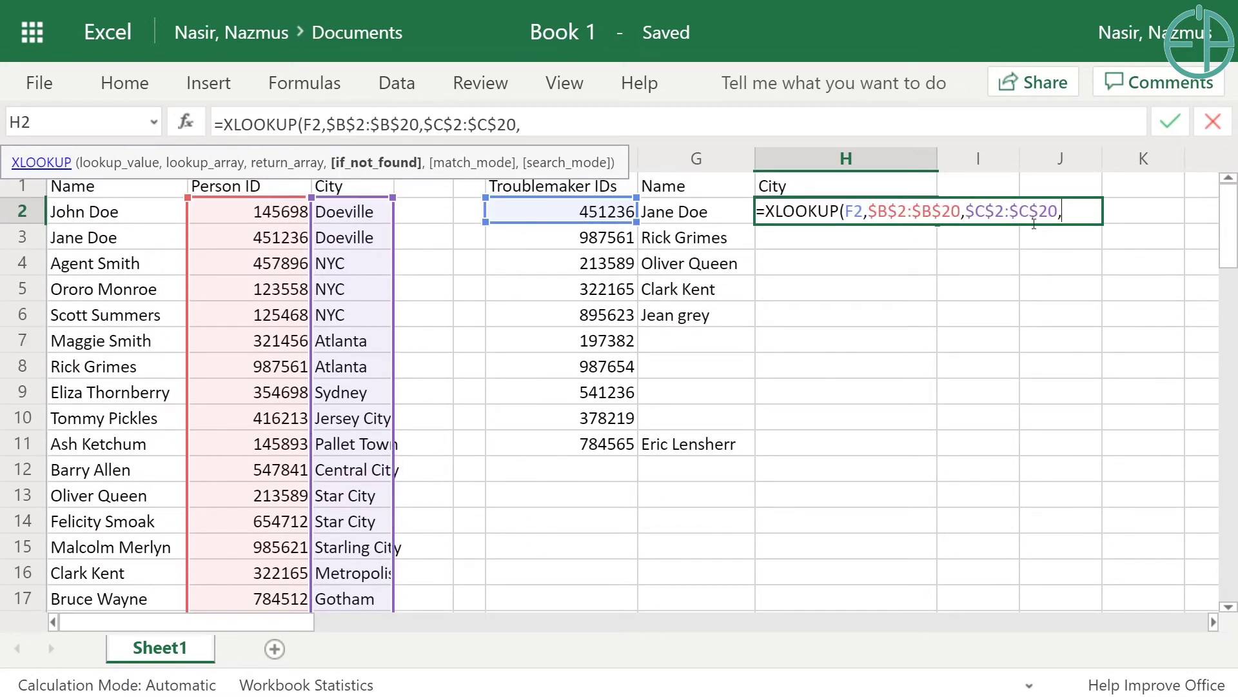
{"action": "type", "text": "\""}
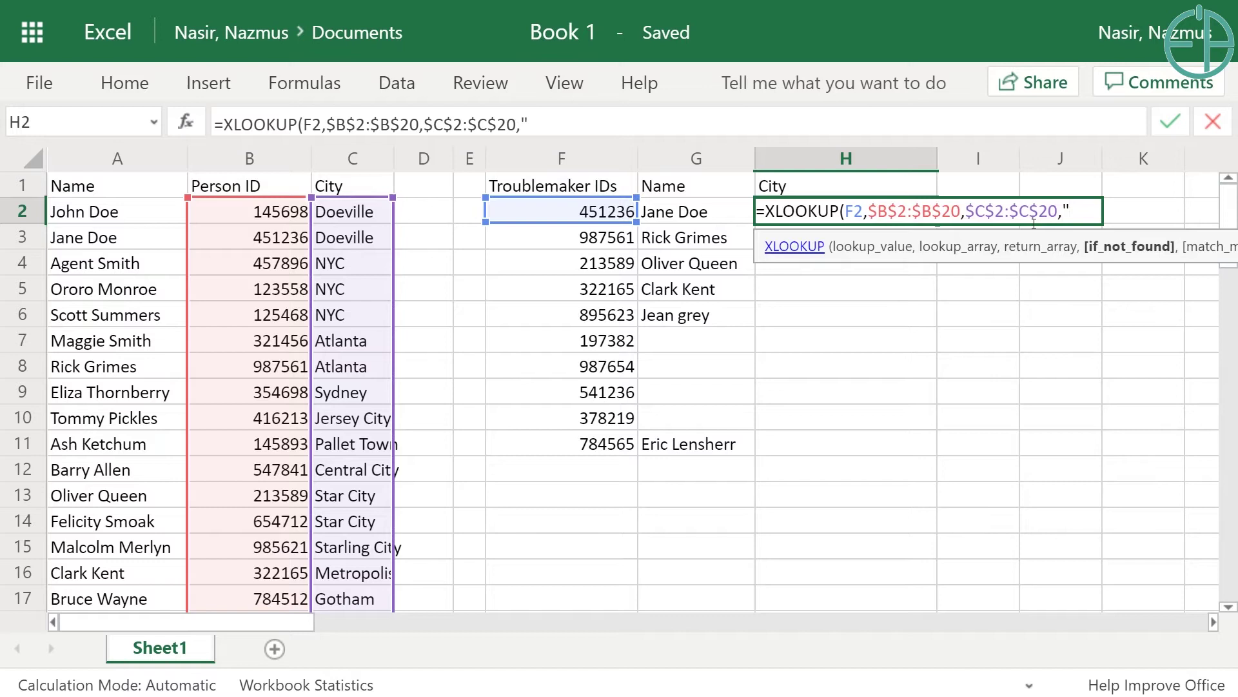
{"action": "type", "text": "NOT FOUND CITY"}
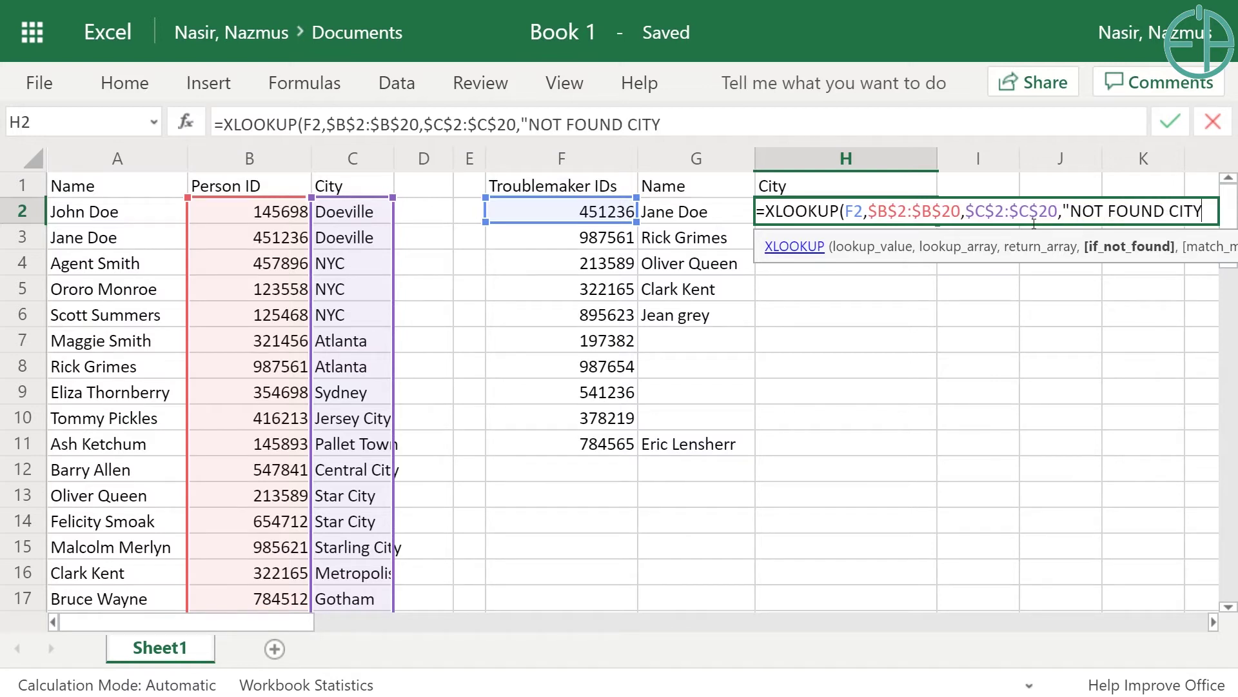
{"action": "key", "text": "BackSpace"}
{"action": "key", "text": "BackSpace"}
{"action": "key", "text": "BackSpace"}
{"action": "key", "text": "BackSpace"}
{"action": "key", "text": "BackSpace"}
{"action": "type", "text": "\","}
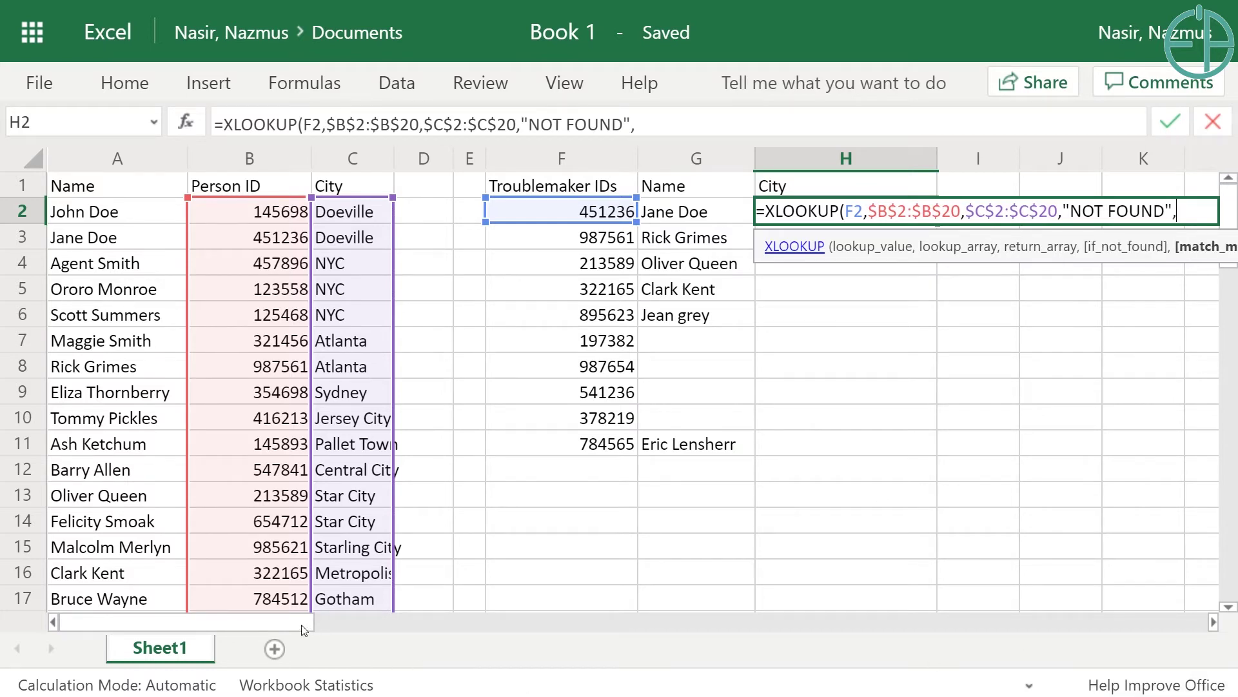
Step: Append 0,1 as the match mode and search mode arguments of H2's City lookup
{"action": "scroll", "coordinate": [303, 628], "scroll_direction": "right", "scroll_amount": 5}
{"action": "left_click", "coordinate": [690, 211]}
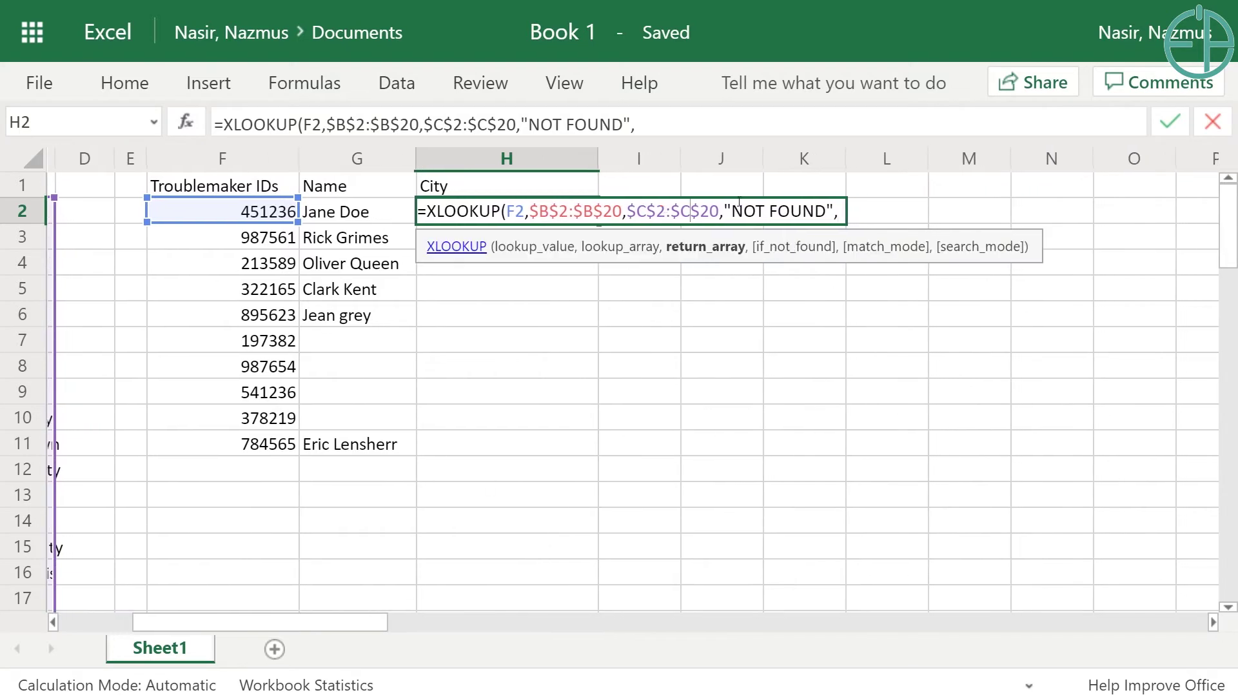
{"action": "left_click", "coordinate": [840, 211]}
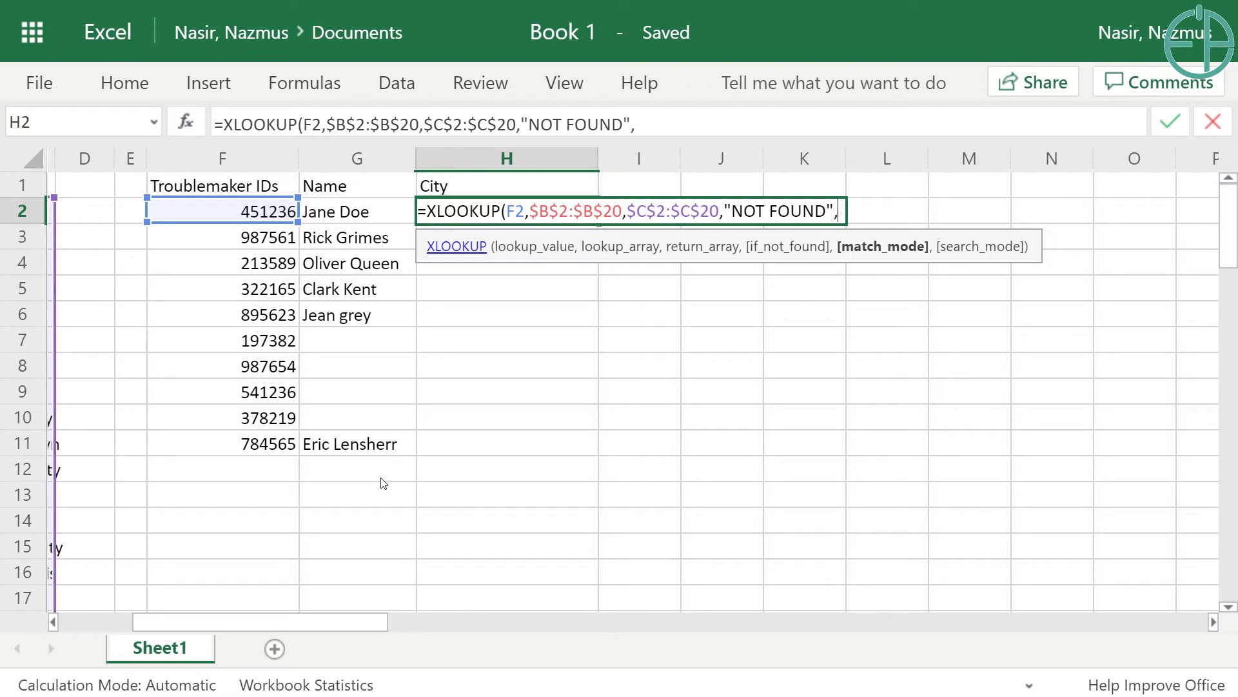
{"action": "type", "text": "-1"}
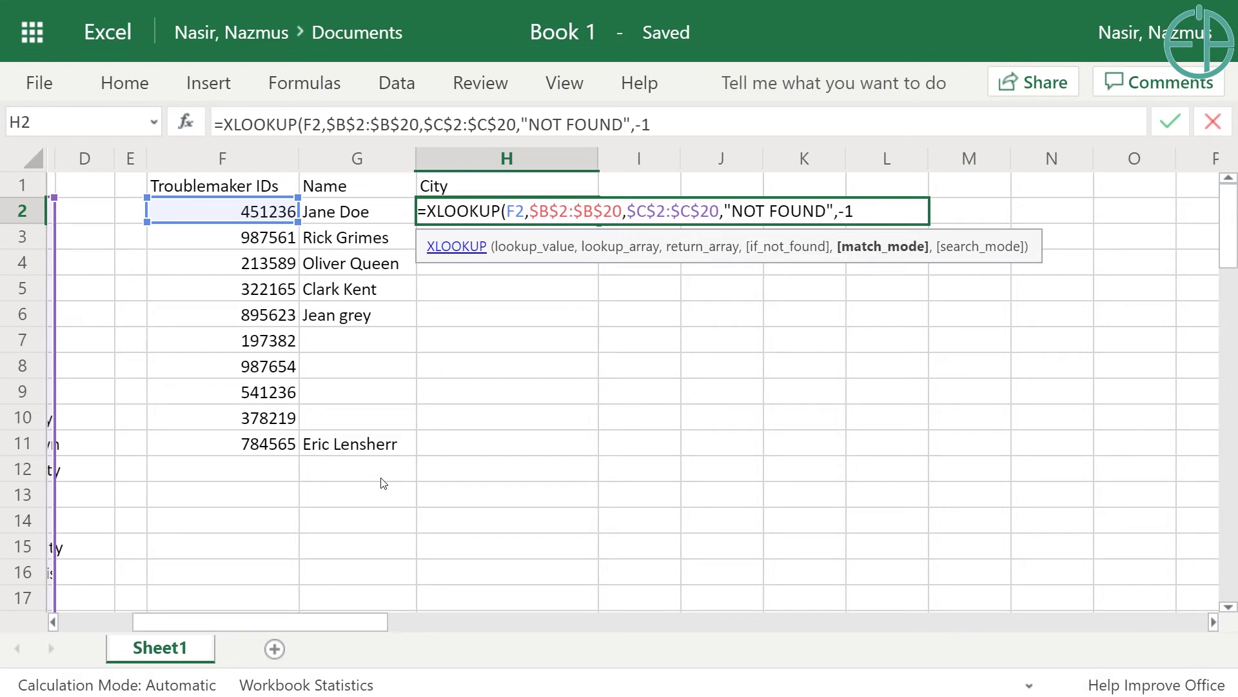
{"action": "key", "text": "BackSpace"}
{"action": "key", "text": "BackSpace"}
{"action": "type", "text": "1"}
{"action": "key", "text": "BackSpace"}
{"action": "type", "text": "0,"}
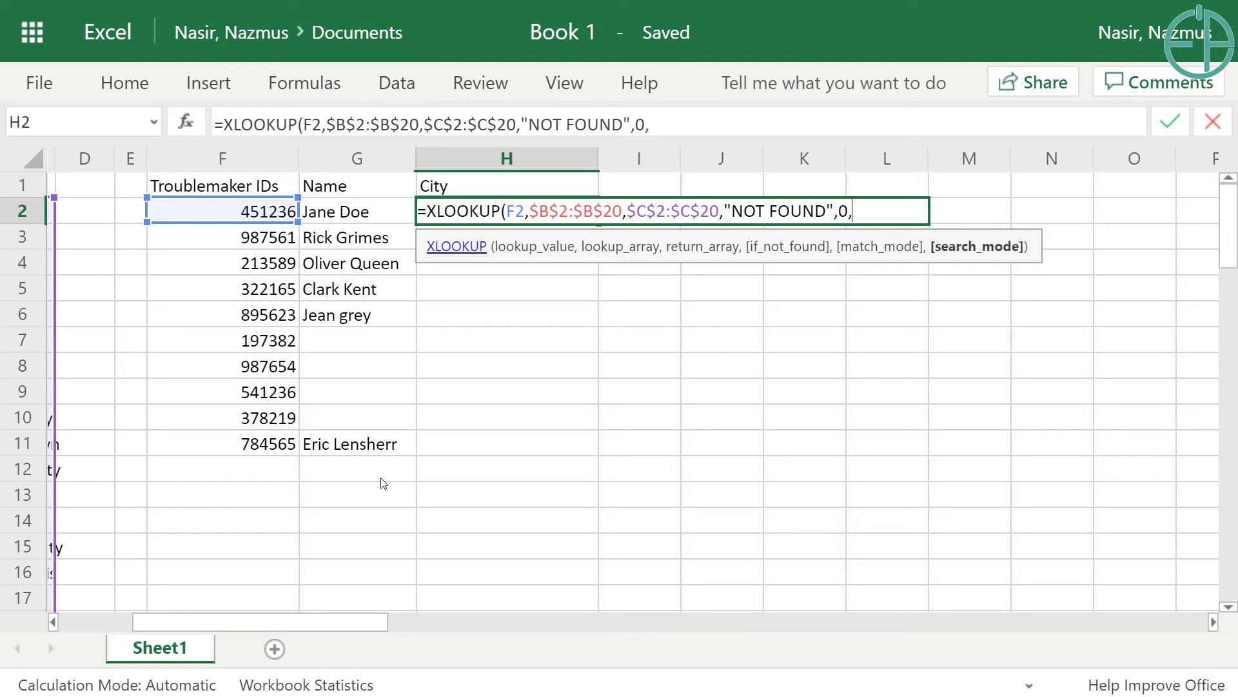
{"action": "type", "text": "1"}
{"action": "left_click_drag", "start_coordinate": [285, 624], "coordinate": [227, 641]}
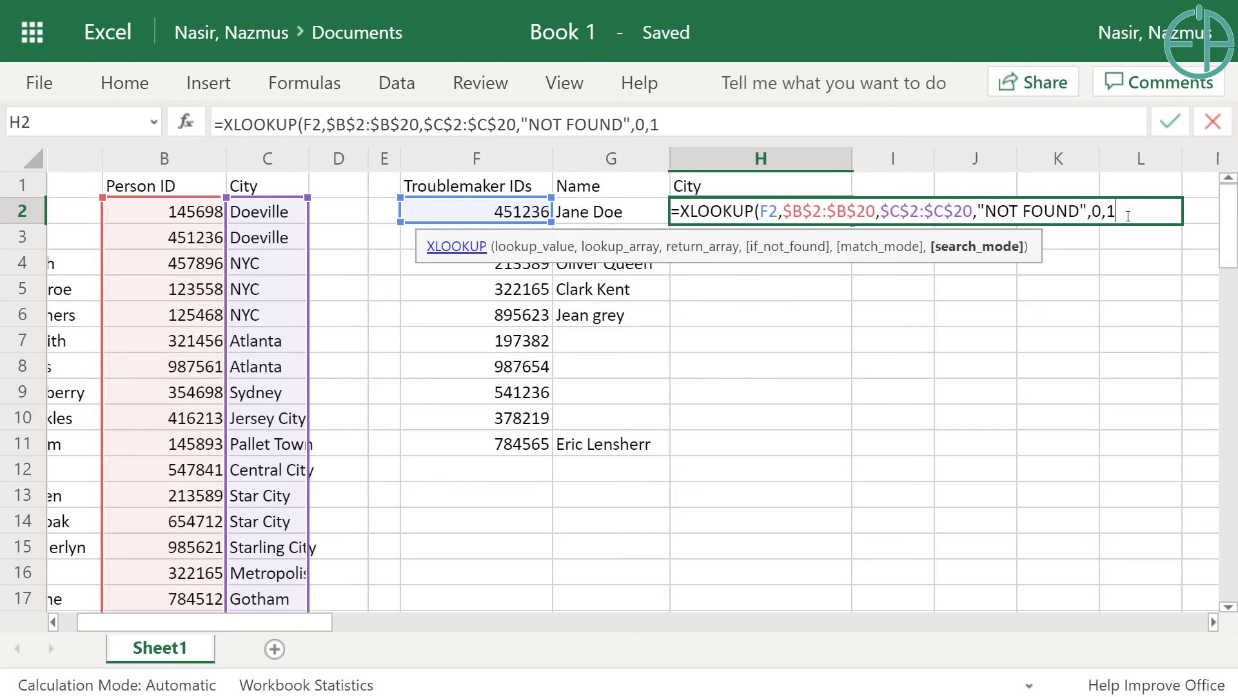
Step: Set H2's search mode to 1, close the formula and enter it, returning Doeville
{"action": "key", "text": "BackSpace"}
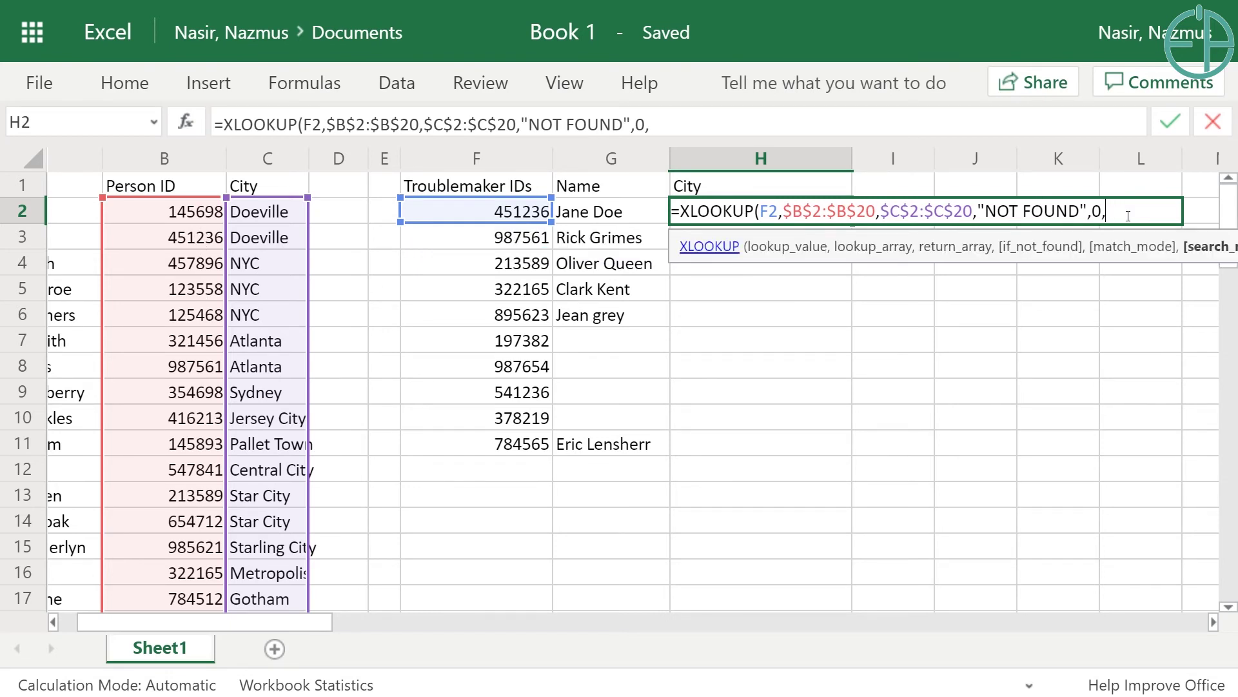
{"action": "type", "text": "-1"}
{"action": "scroll", "coordinate": [660, 357], "scroll_direction": "down", "scroll_amount": 3}
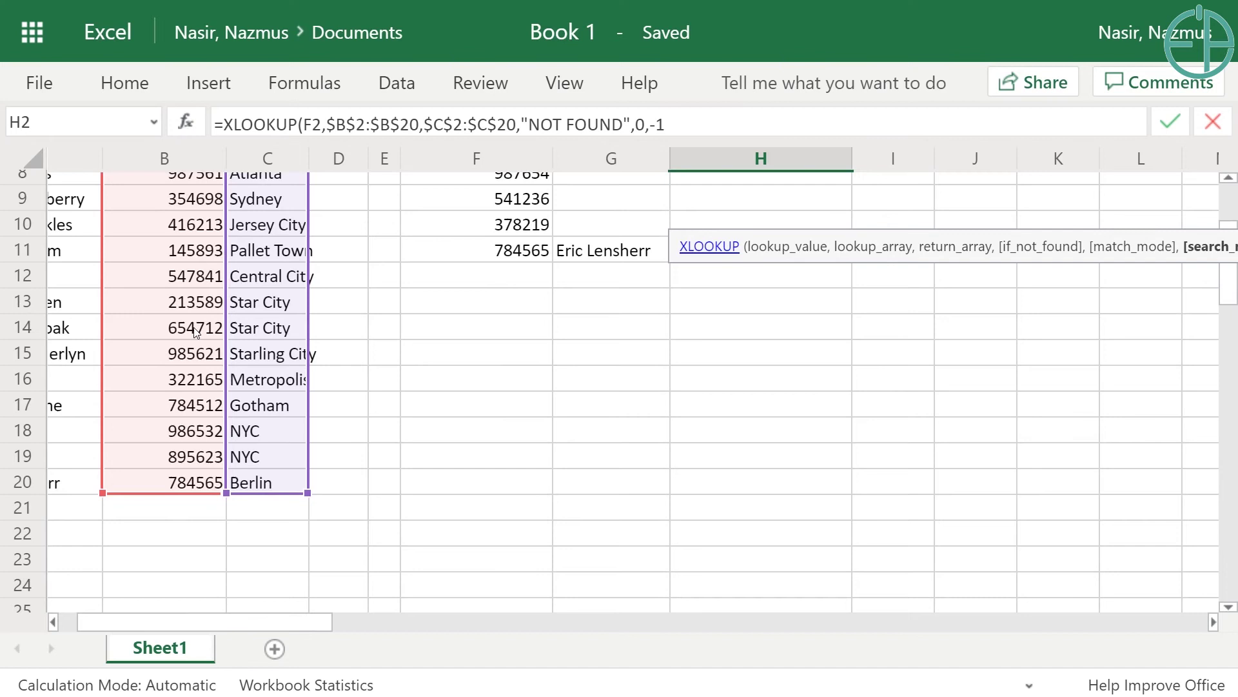
{"action": "scroll", "coordinate": [184, 354], "scroll_direction": "up", "scroll_amount": 3}
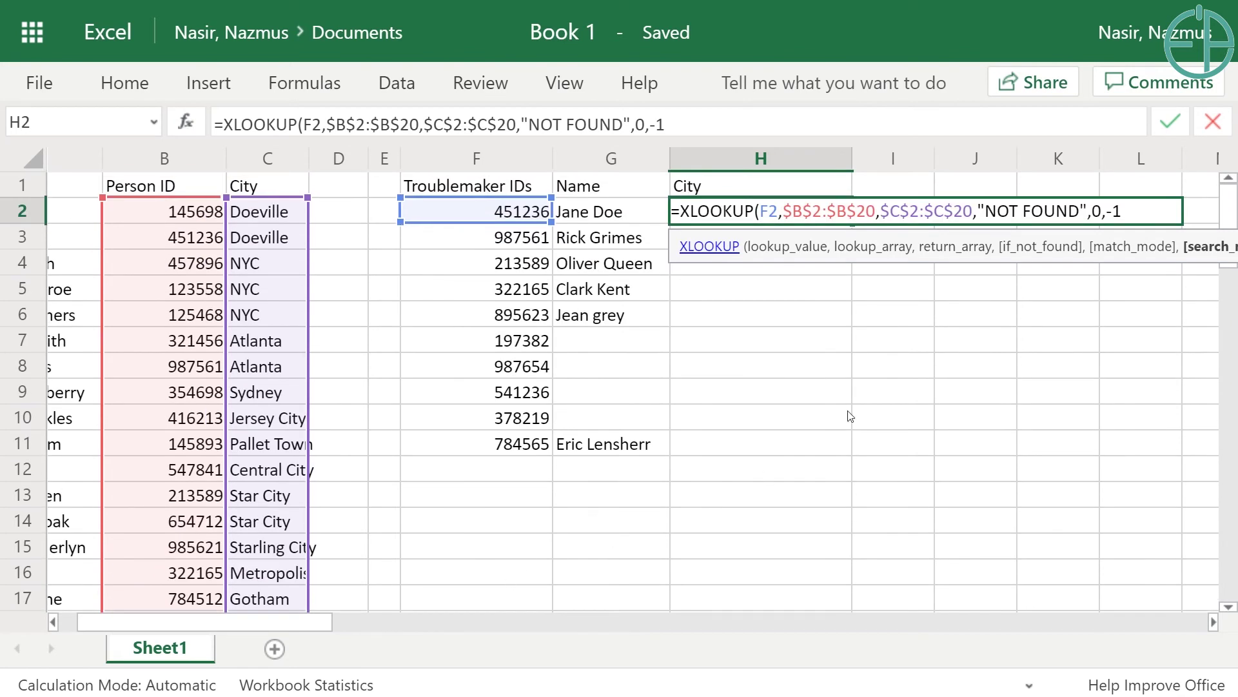
{"action": "mouse_move", "coordinate": [1123, 211]}
{"action": "left_mouse_down"}
{"action": "mouse_move", "coordinate": [1097, 211]}
{"action": "mouse_move", "coordinate": [1107, 211]}
{"action": "left_mouse_up"}
{"action": "key", "text": "Right"}
{"action": "key", "text": "BackSpace"}
{"action": "key", "text": "BackSpace"}
{"action": "type", "text": "1)"}
{"action": "key", "text": "Return"}
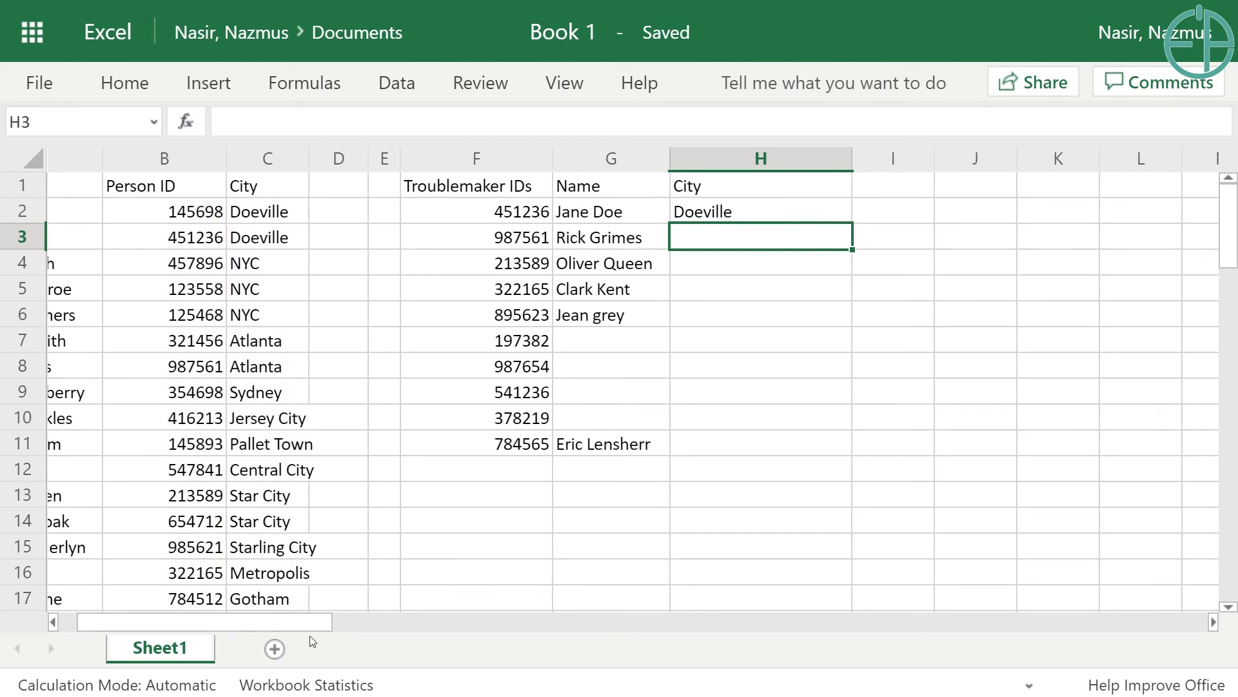
Step: Fill H2's City lookup down to H11, showing NOT FOUND in H7:H10
{"action": "scroll", "coordinate": [254, 629], "scroll_direction": "left", "scroll_amount": 2}
{"action": "left_click", "coordinate": [824, 218]}
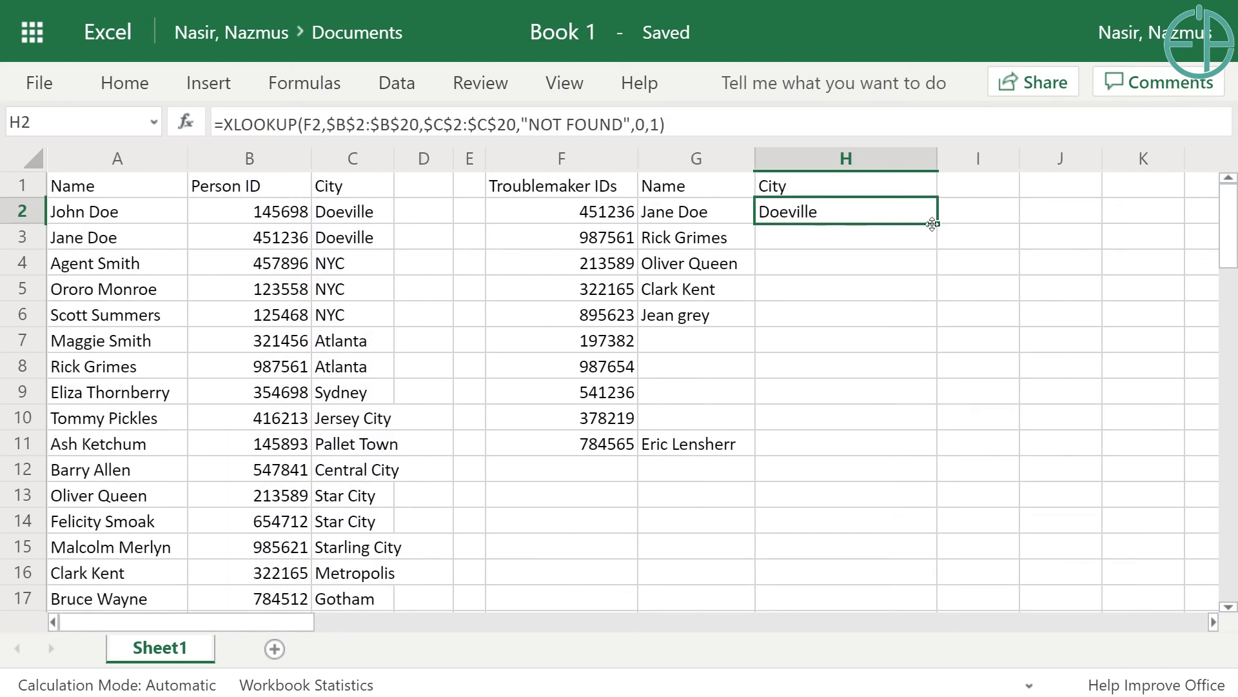
{"action": "left_click_drag", "start_coordinate": [933, 224], "coordinate": [930, 441]}
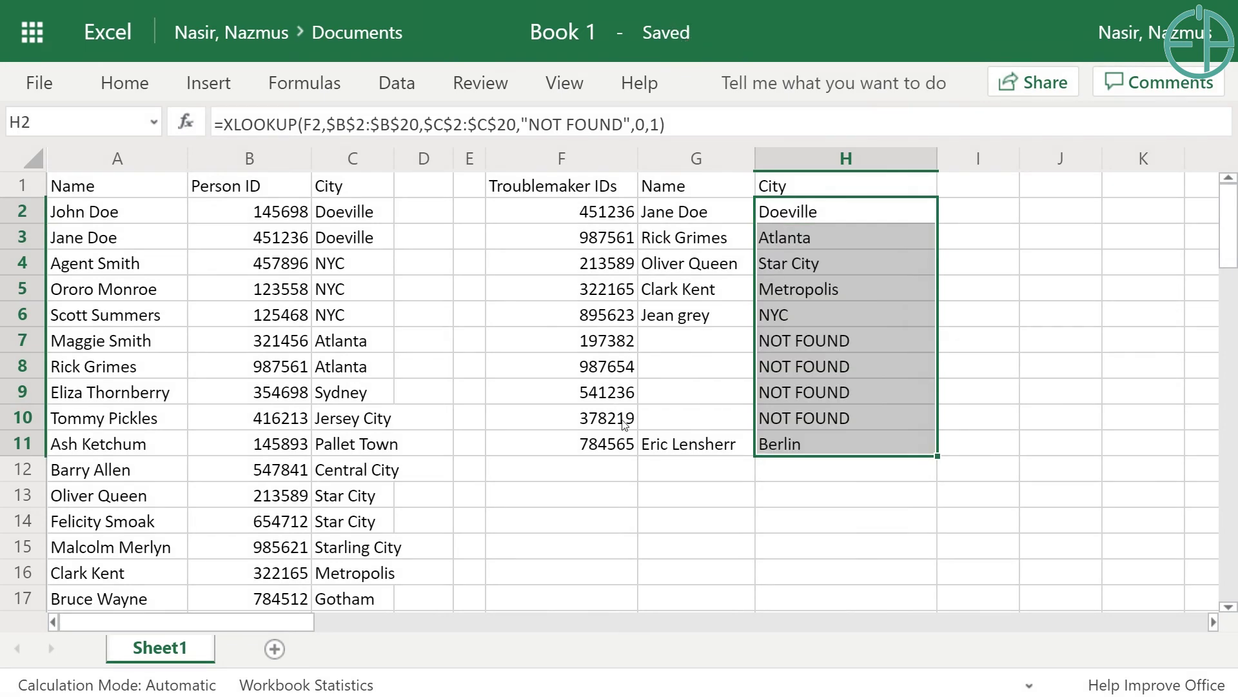
{"action": "left_click_drag", "start_coordinate": [806, 341], "coordinate": [807, 418]}
Step: Cross-check the lookup results against the Troublemaker IDs, Person IDs, names and cities
{"action": "left_click", "coordinate": [805, 232]}
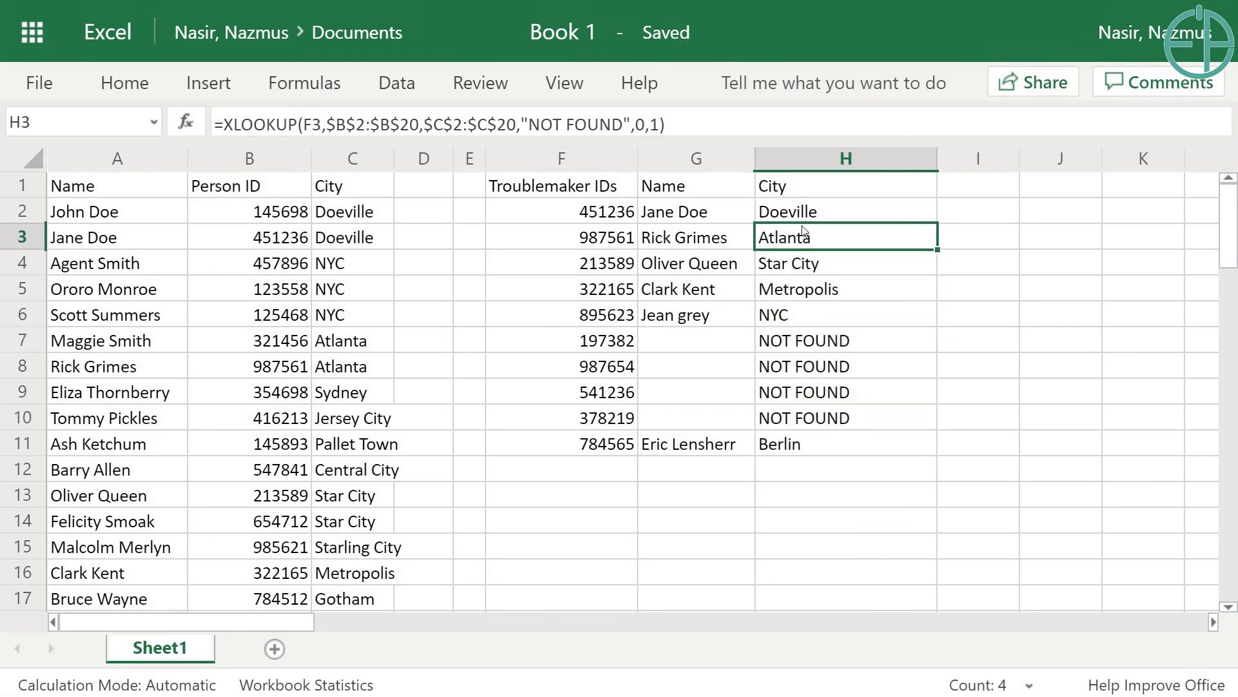
{"action": "left_click_drag", "start_coordinate": [613, 216], "coordinate": [614, 429]}
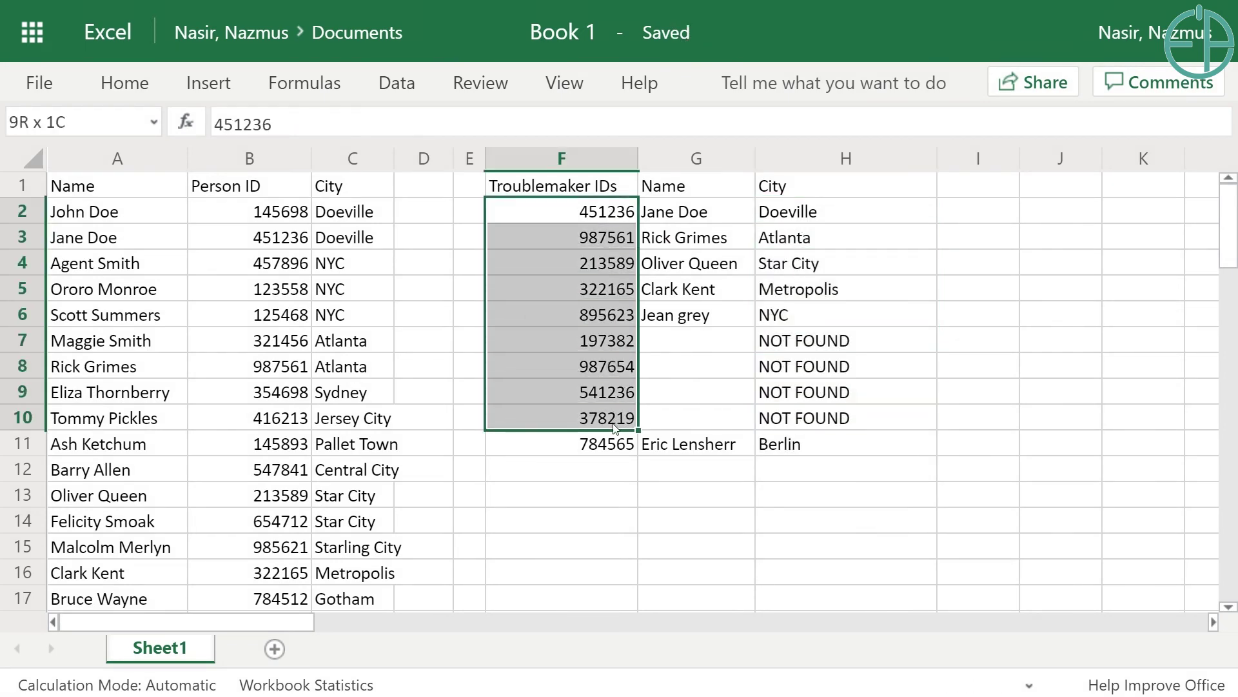
{"action": "left_click_drag", "start_coordinate": [240, 211], "coordinate": [301, 521]}
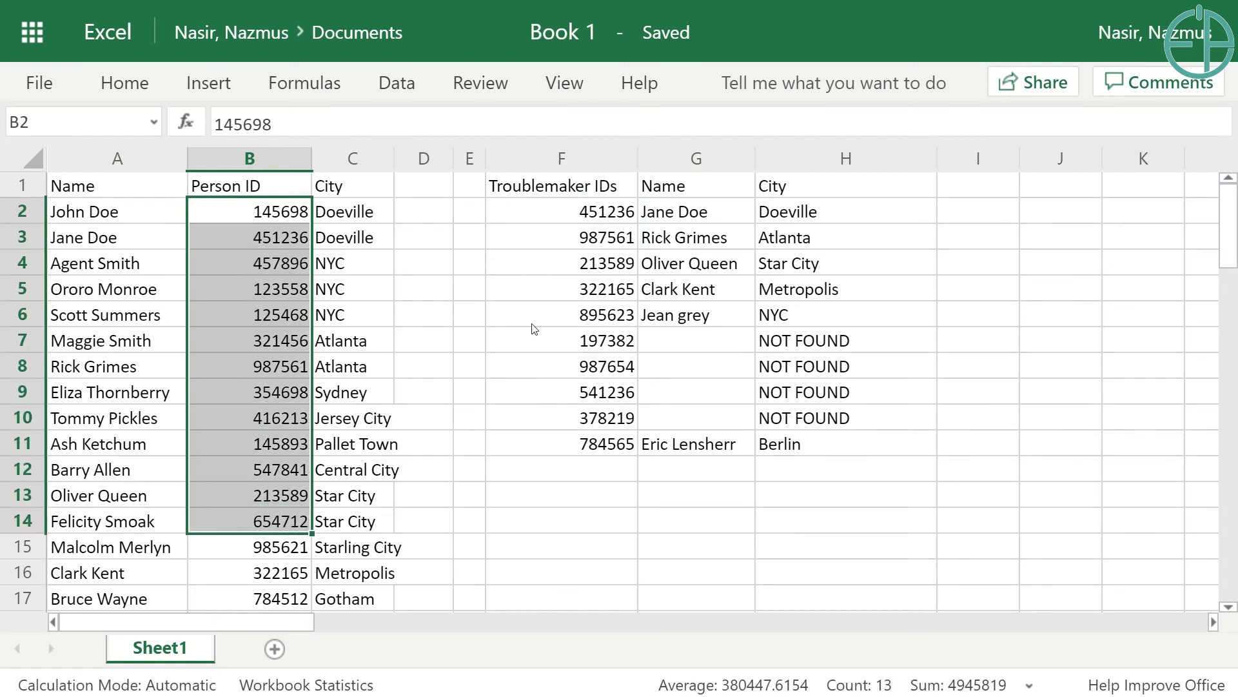
{"action": "left_click", "coordinate": [135, 289]}
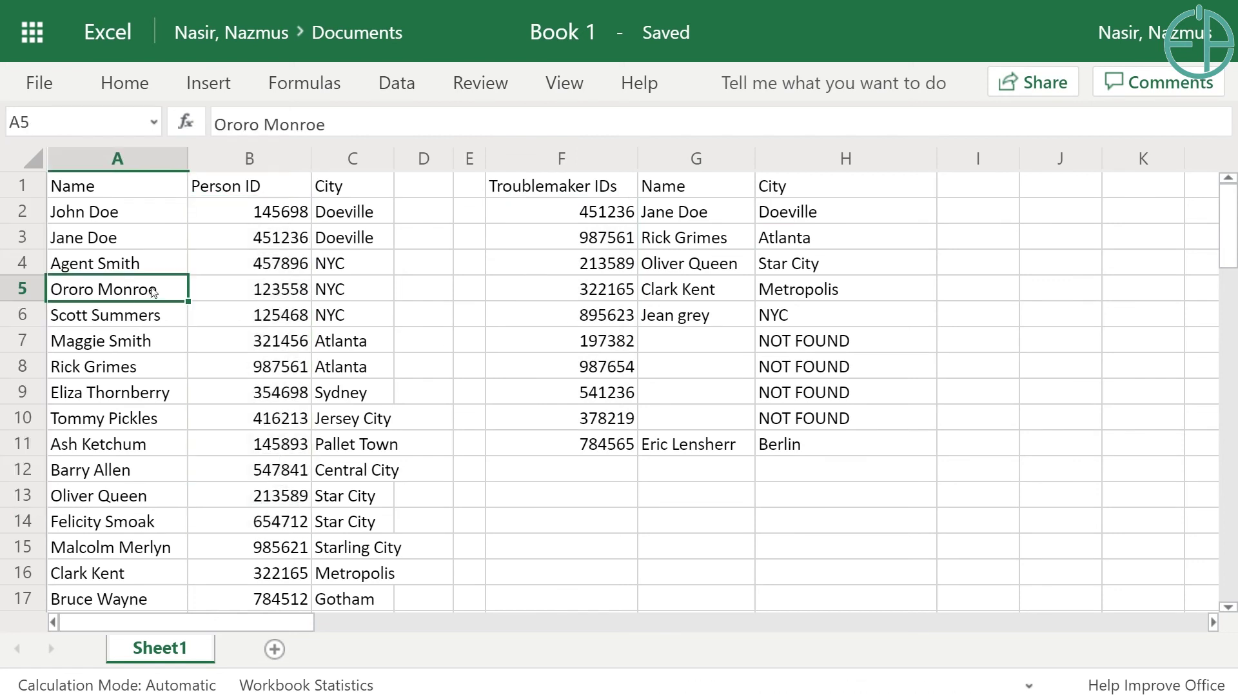
{"action": "left_click", "coordinate": [363, 253]}
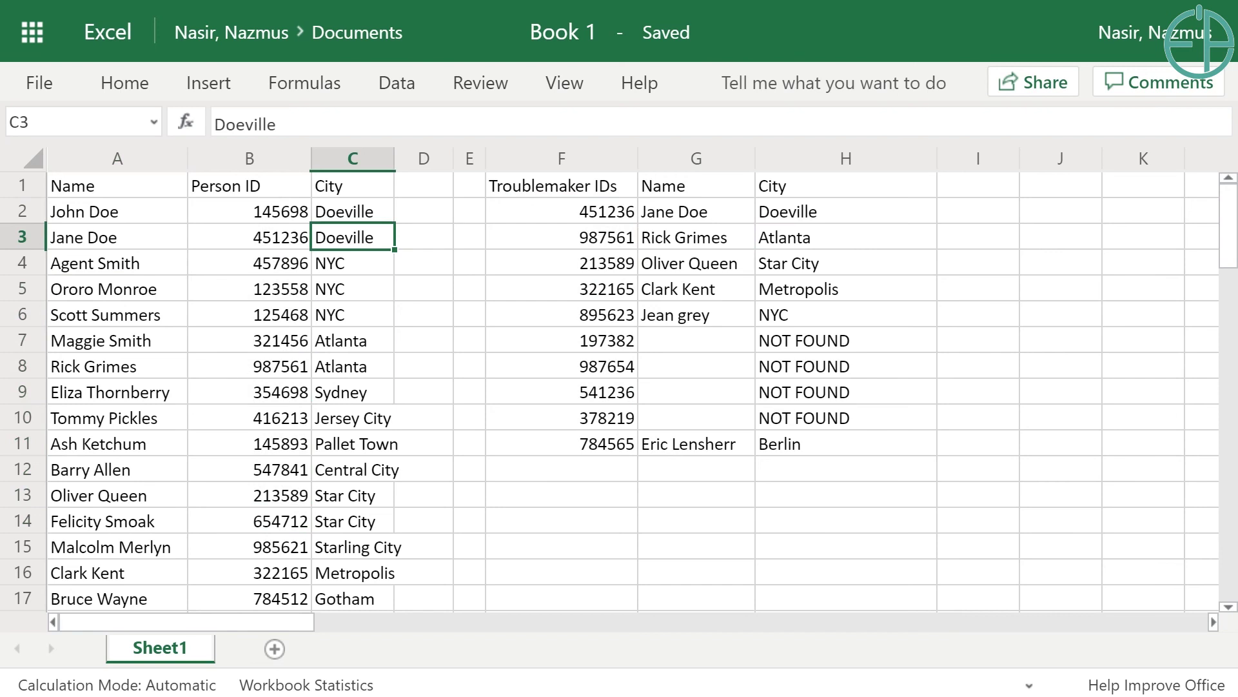
{"action": "left_click", "coordinate": [716, 212]}
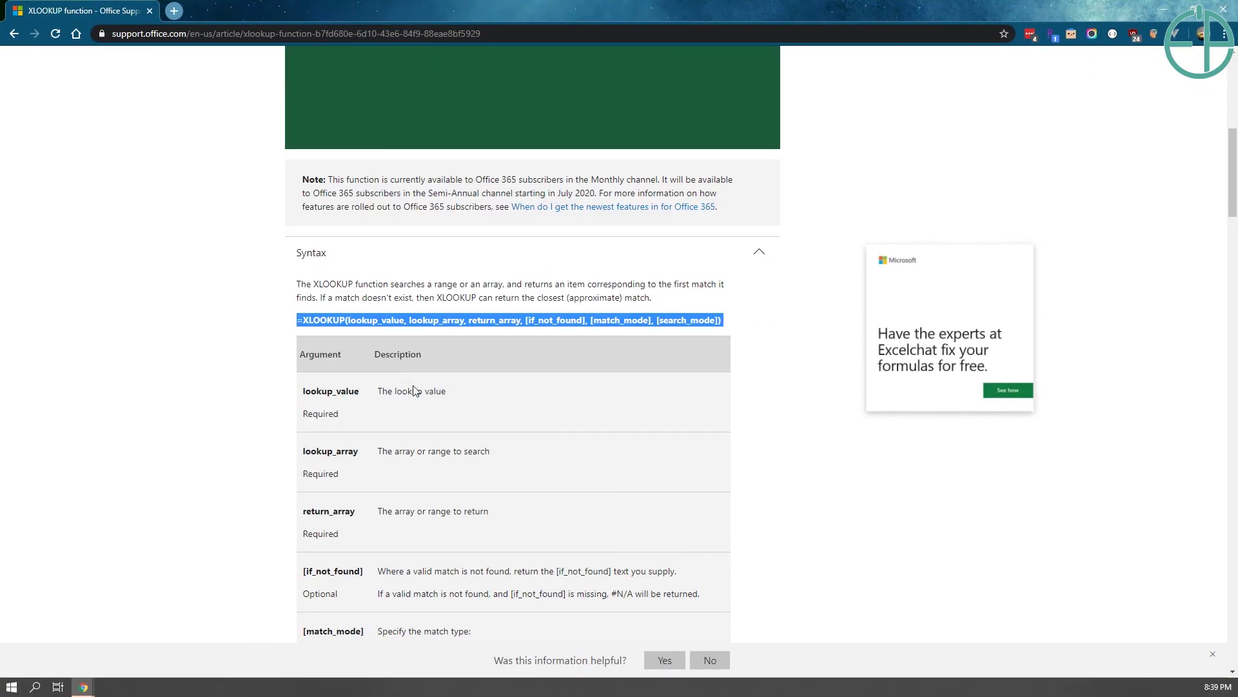
Step: Read the XLOOKUP article's 0 and -1 match mode descriptions, then go to the Easy Programming home page
{"action": "scroll", "coordinate": [340, 403], "scroll_direction": "down", "scroll_amount": 3}
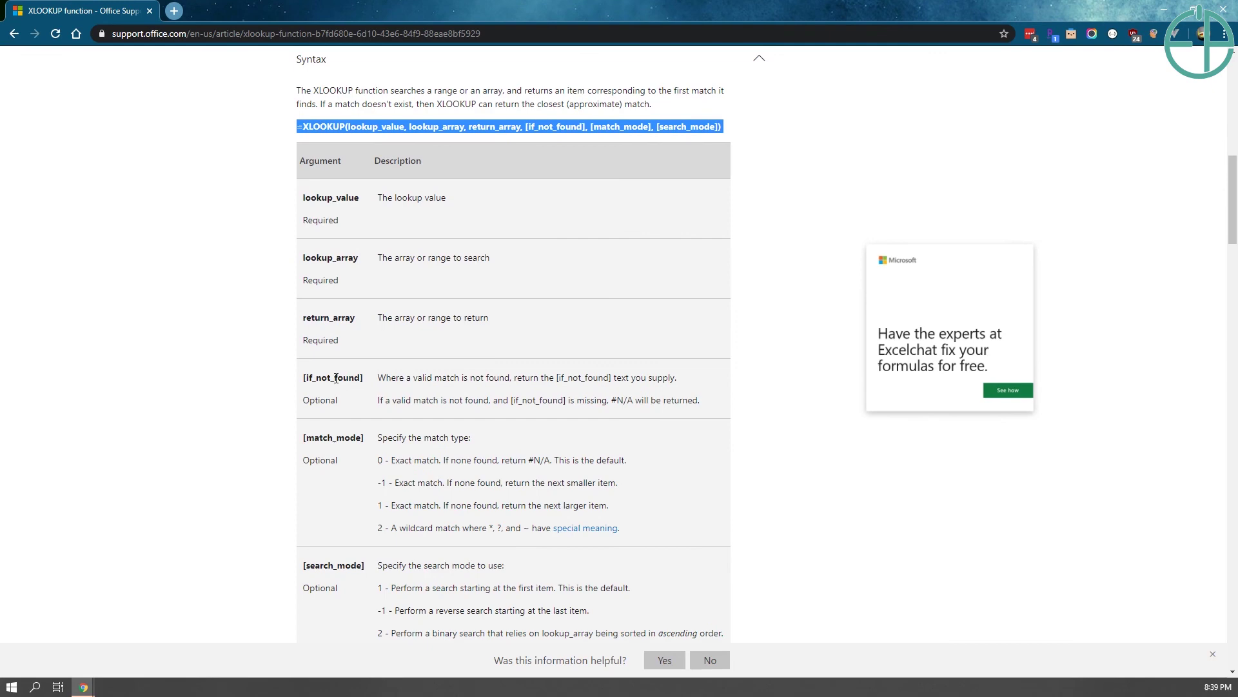
{"action": "scroll", "coordinate": [382, 404], "scroll_direction": "down", "scroll_amount": 3}
{"action": "left_click_drag", "start_coordinate": [379, 266], "coordinate": [650, 284]}
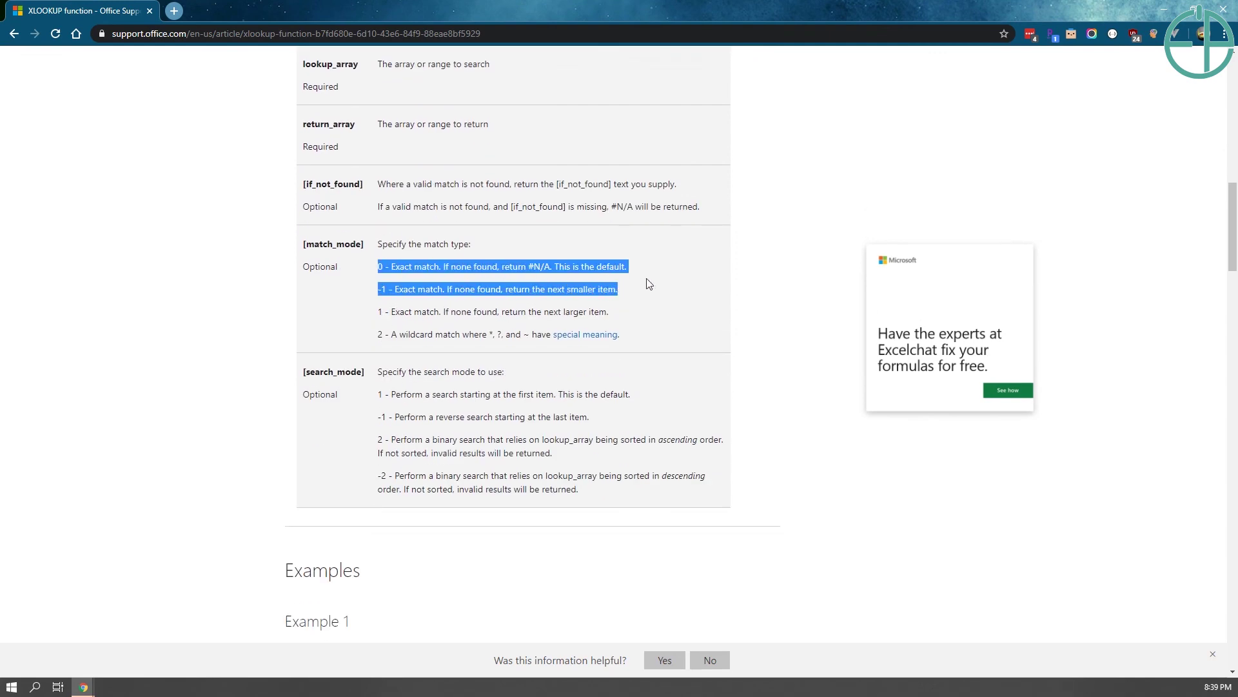
{"action": "left_click", "coordinate": [650, 283]}
{"action": "scroll", "coordinate": [474, 453], "scroll_direction": "down", "scroll_amount": 6}
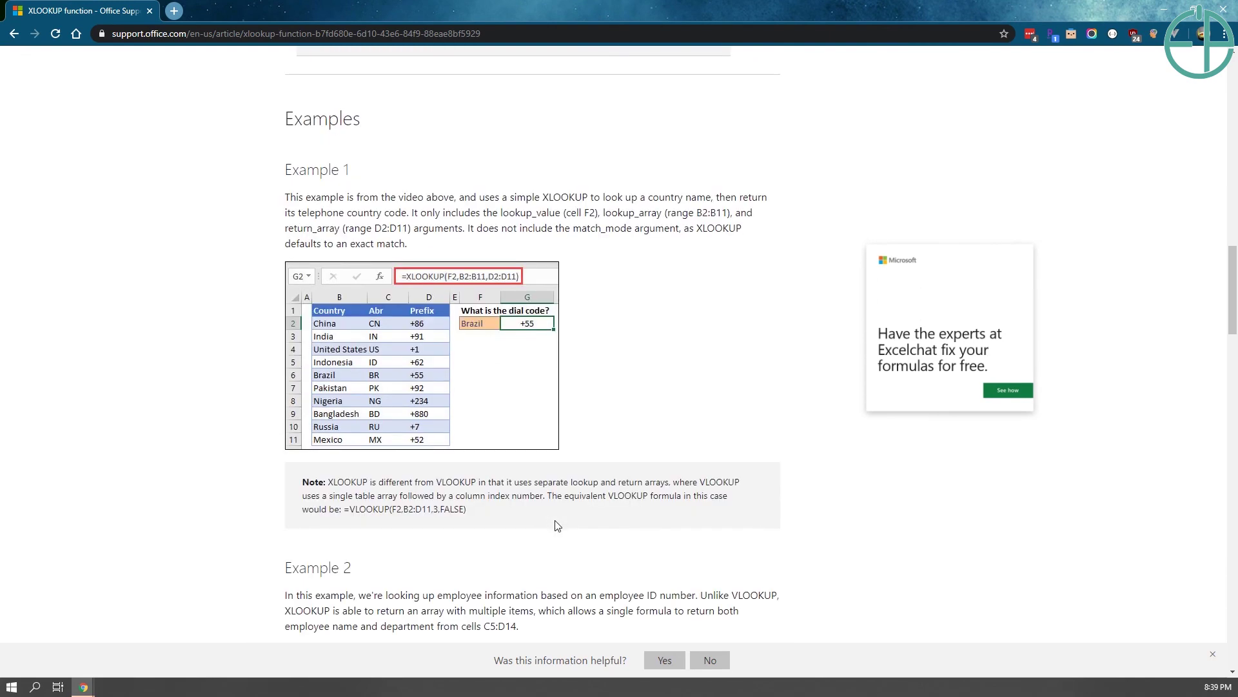
{"action": "scroll", "coordinate": [500, 419], "scroll_direction": "down", "scroll_amount": 4}
{"action": "scroll", "coordinate": [516, 498], "scroll_direction": "down", "scroll_amount": 10}
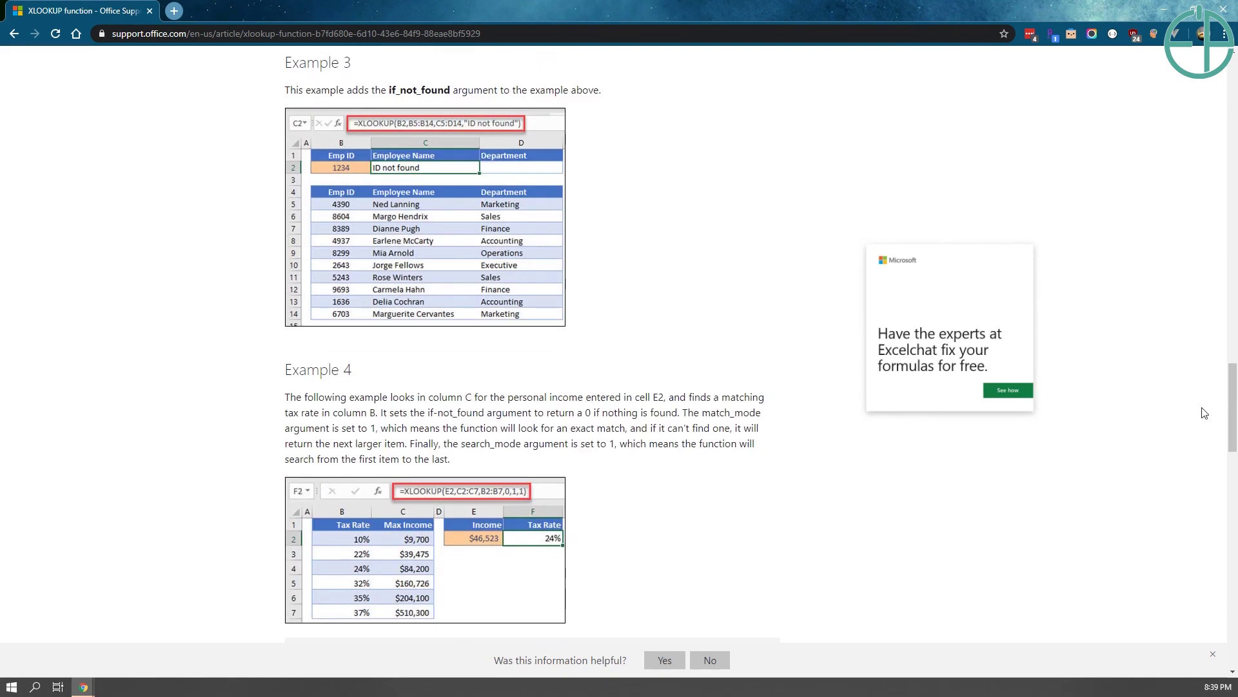
{"action": "left_click_drag", "start_coordinate": [1233, 403], "coordinate": [1234, 238]}
{"action": "scroll", "coordinate": [1233, 237], "scroll_direction": "up", "scroll_amount": 10}
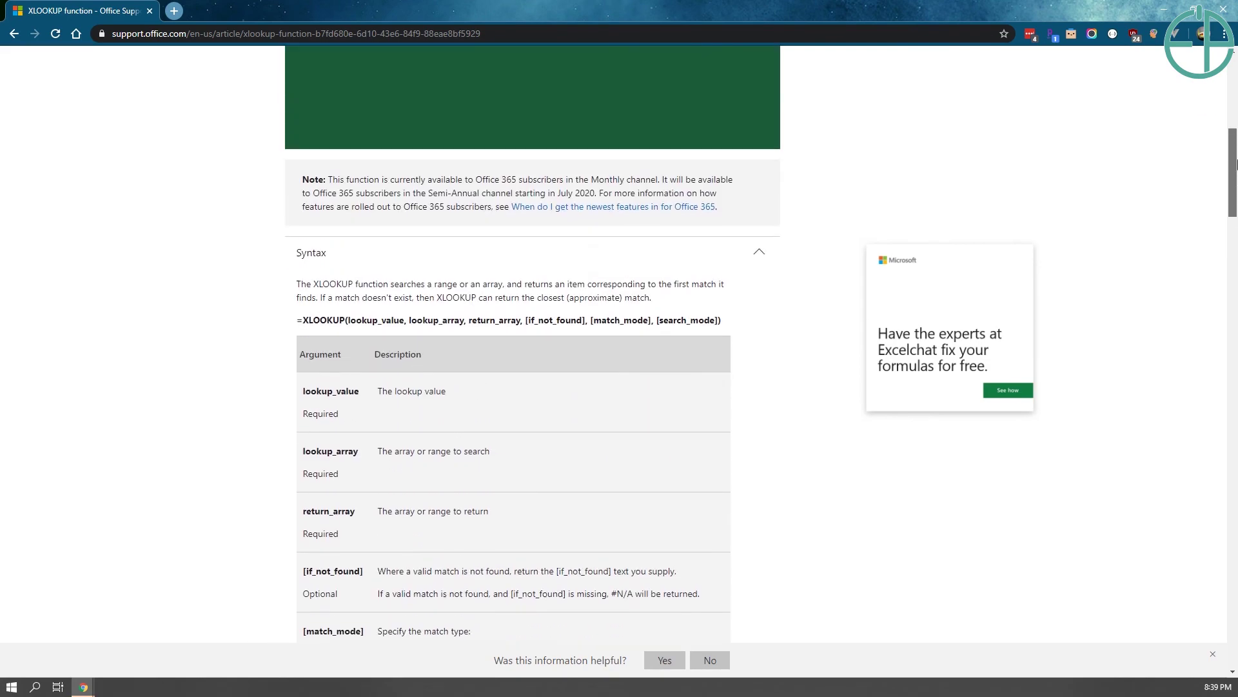
{"action": "scroll", "coordinate": [413, 471], "scroll_direction": "up", "scroll_amount": 4}
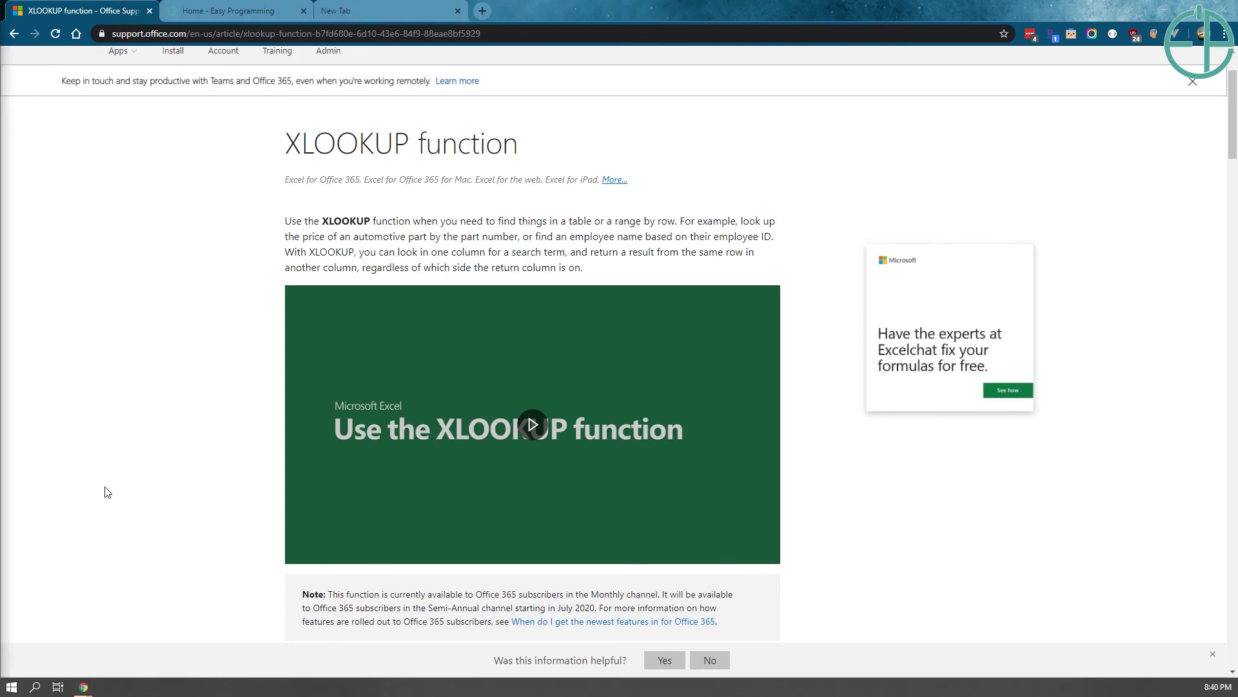
{"action": "left_click", "coordinate": [232, 11]}
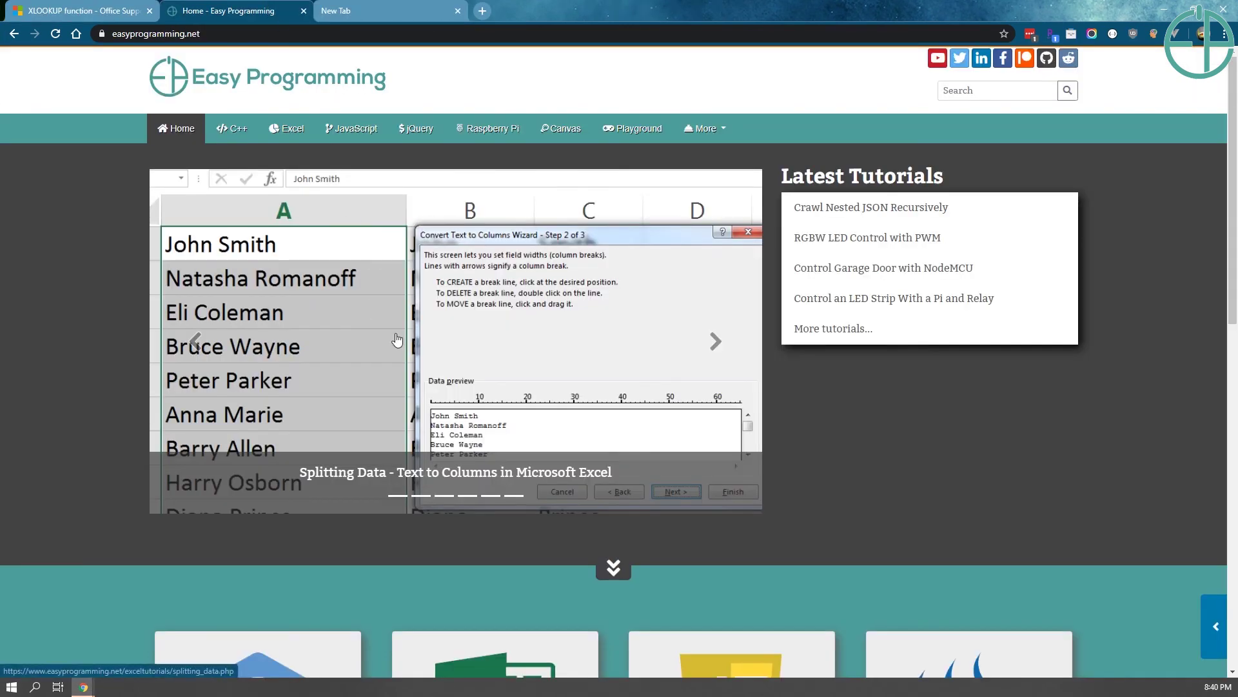